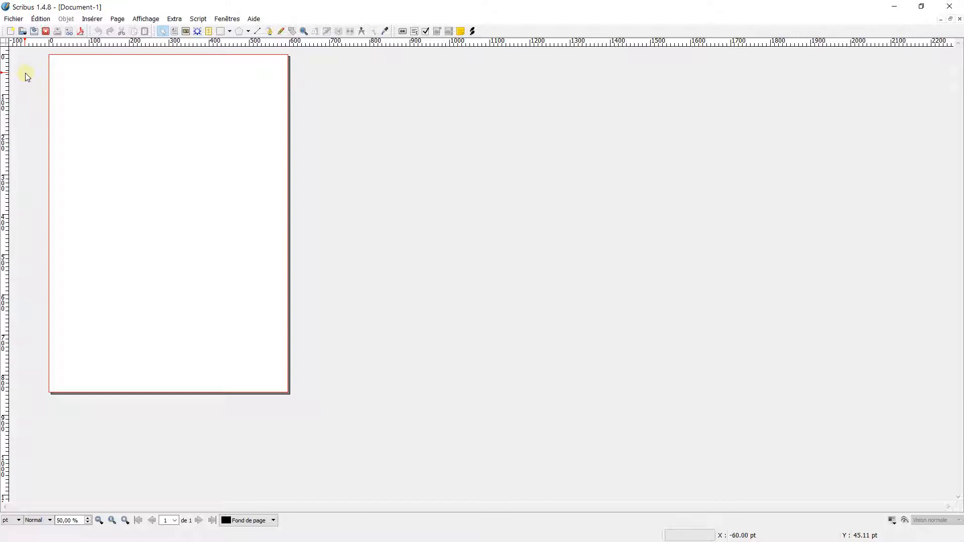
{"action": "scroll", "coordinate": [31, 83], "scroll_direction": "up", "scroll_amount": 1}
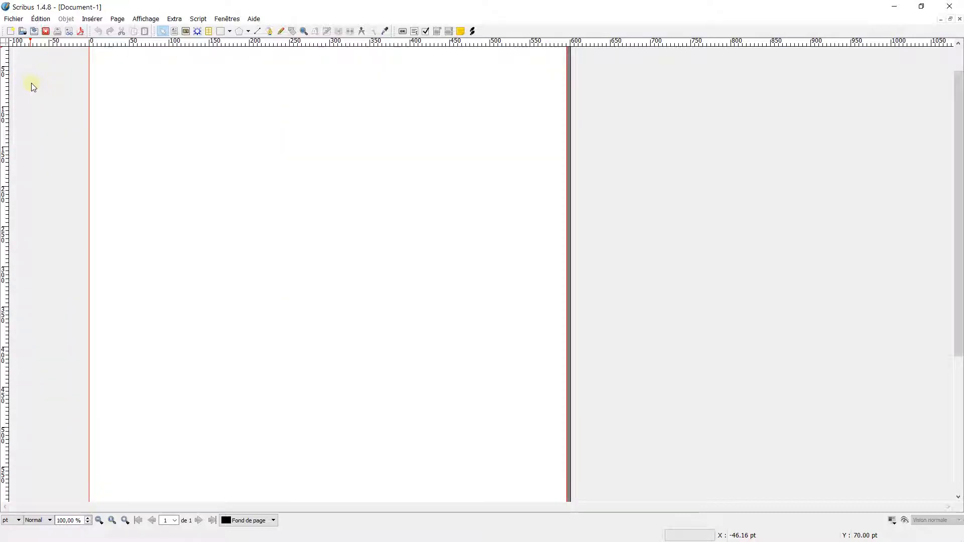
{"action": "scroll", "coordinate": [98, 105], "scroll_direction": "down", "scroll_amount": 1}
{"action": "scroll", "coordinate": [99, 107], "scroll_direction": "up", "scroll_amount": 1}
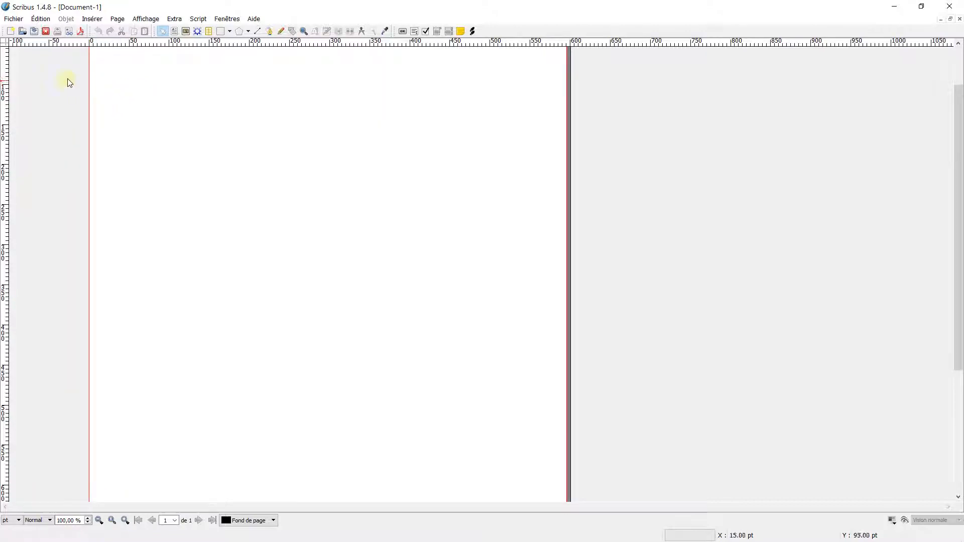
{"action": "scroll", "coordinate": [142, 132], "scroll_direction": "down", "scroll_amount": 1}
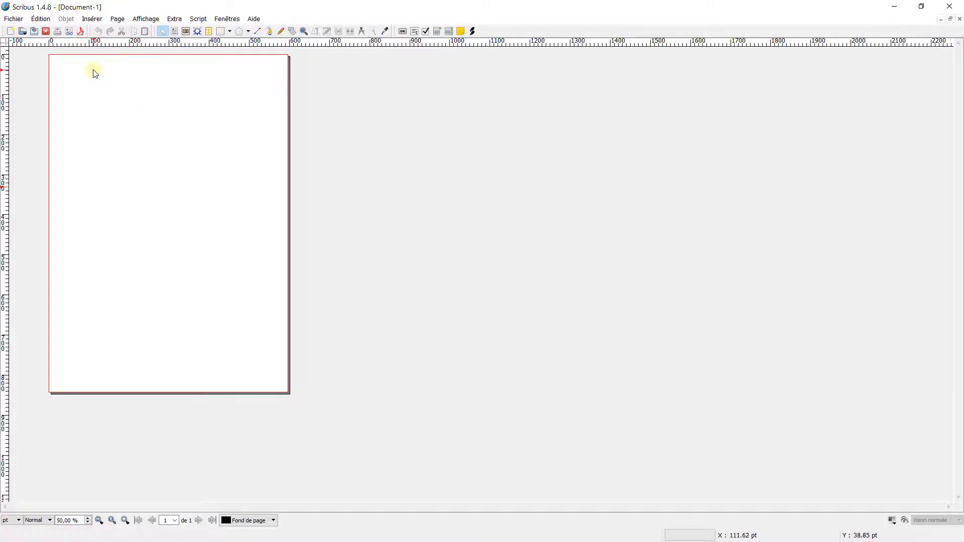
- Show the grid on the document page
{"action": "left_click", "coordinate": [144, 21]}
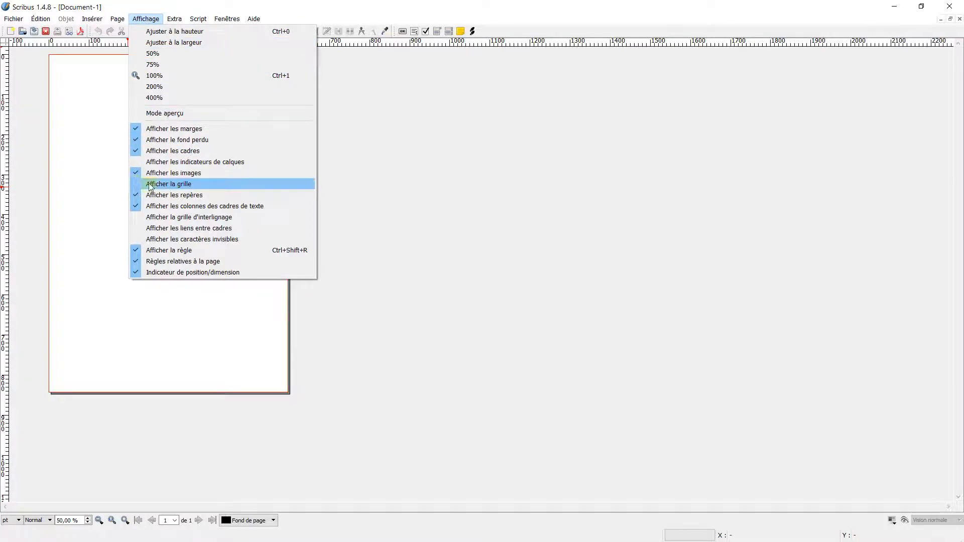
{"action": "left_click", "coordinate": [193, 185]}
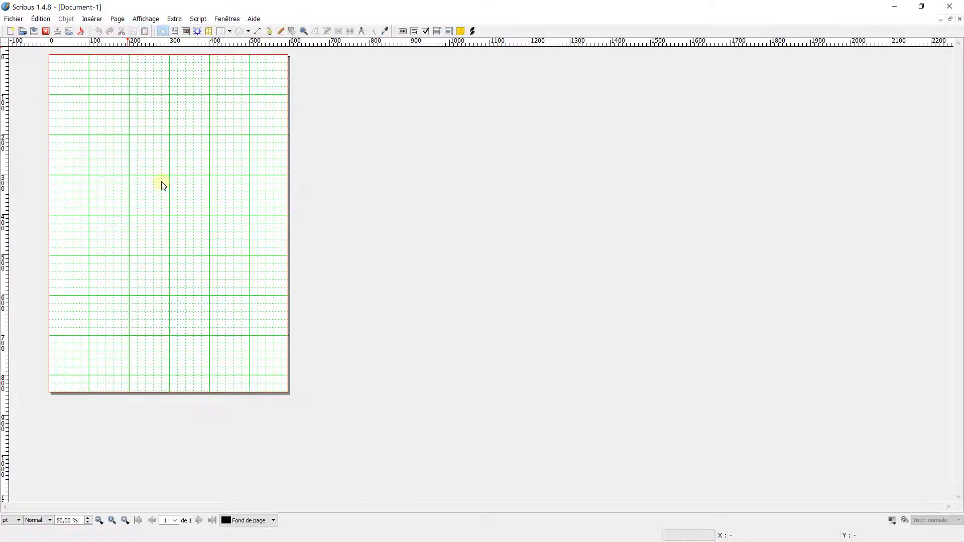
{"action": "scroll", "coordinate": [73, 150], "scroll_direction": "up", "scroll_amount": 1}
{"action": "scroll", "coordinate": [74, 150], "scroll_direction": "down", "scroll_amount": 1}
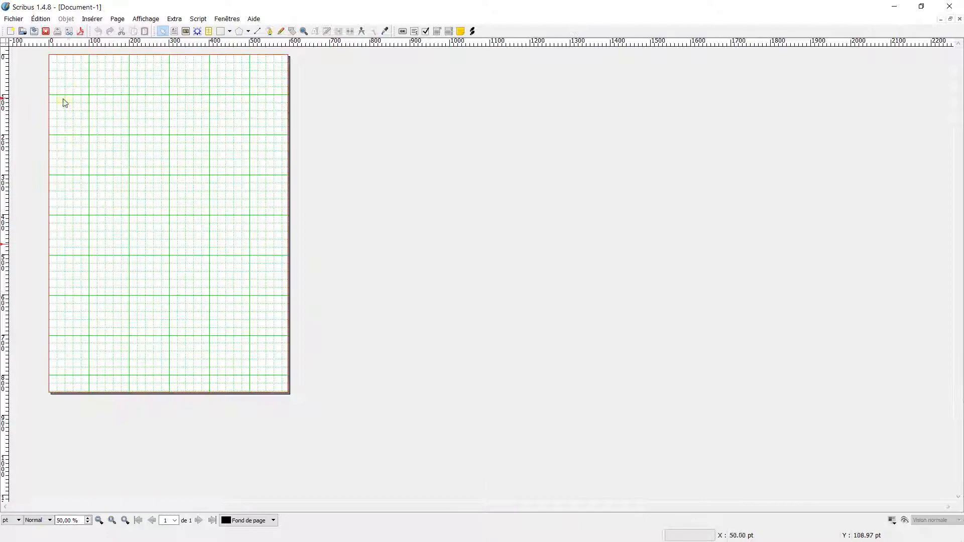
{"action": "scroll", "coordinate": [66, 108], "scroll_direction": "up", "scroll_amount": 1}
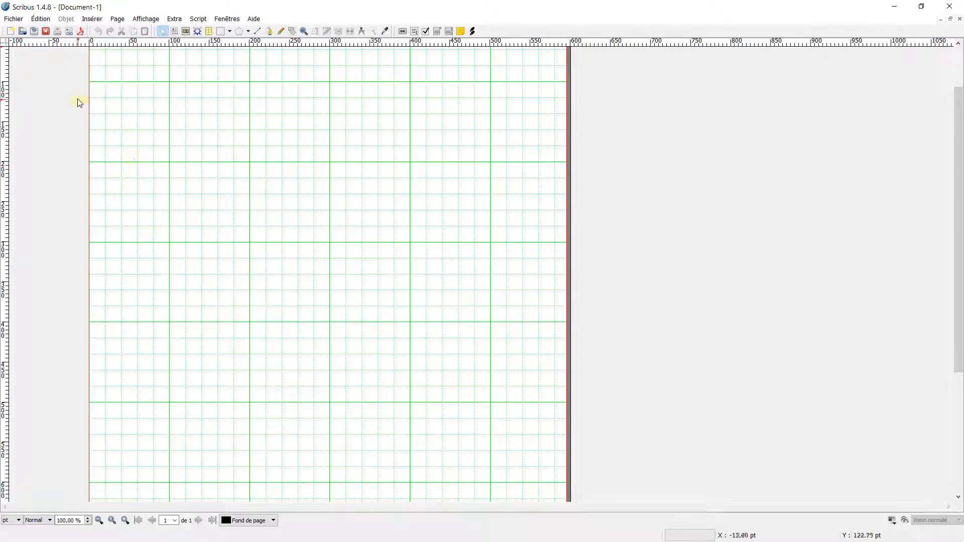
- In the document's Guides settings, turn the grid display off and back on, applying each change
{"action": "left_click", "coordinate": [13, 19]}
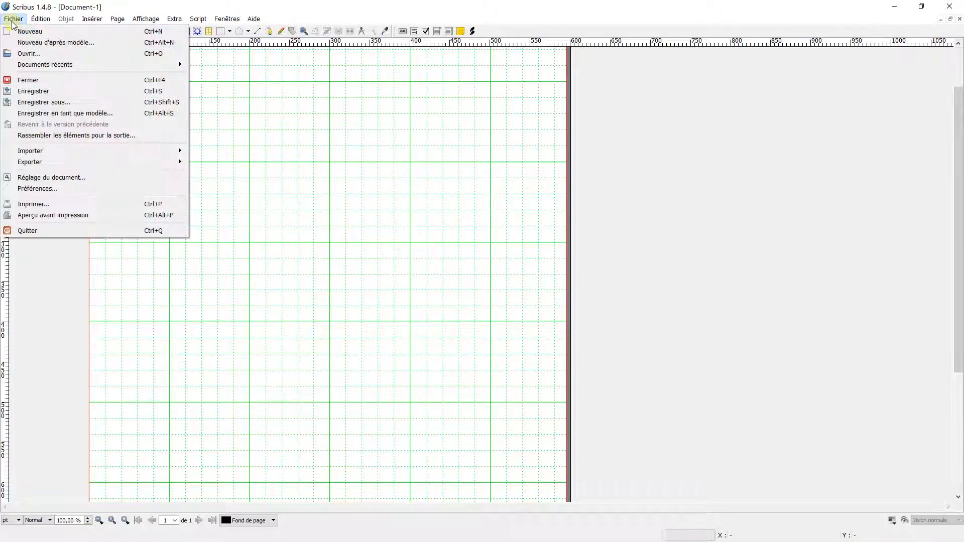
{"action": "left_click", "coordinate": [68, 182]}
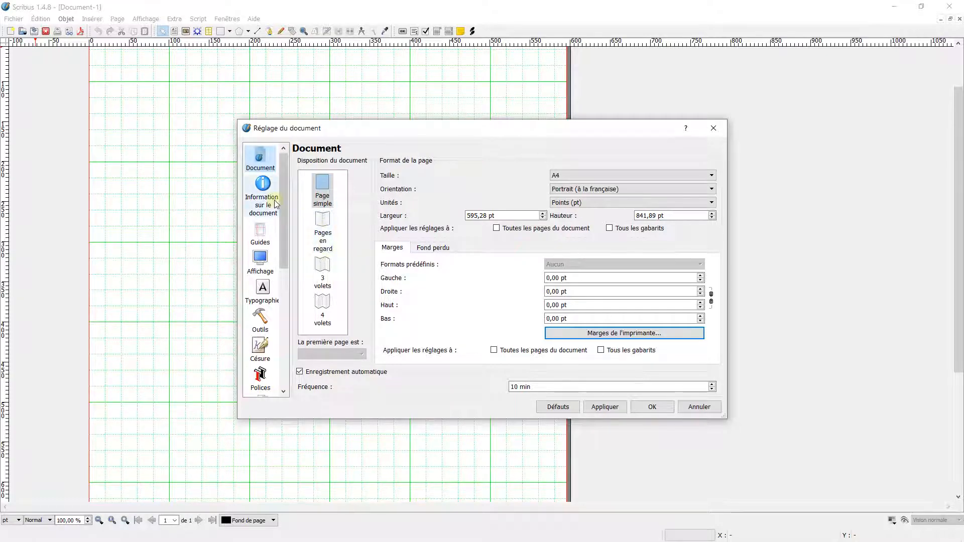
{"action": "left_click", "coordinate": [259, 236]}
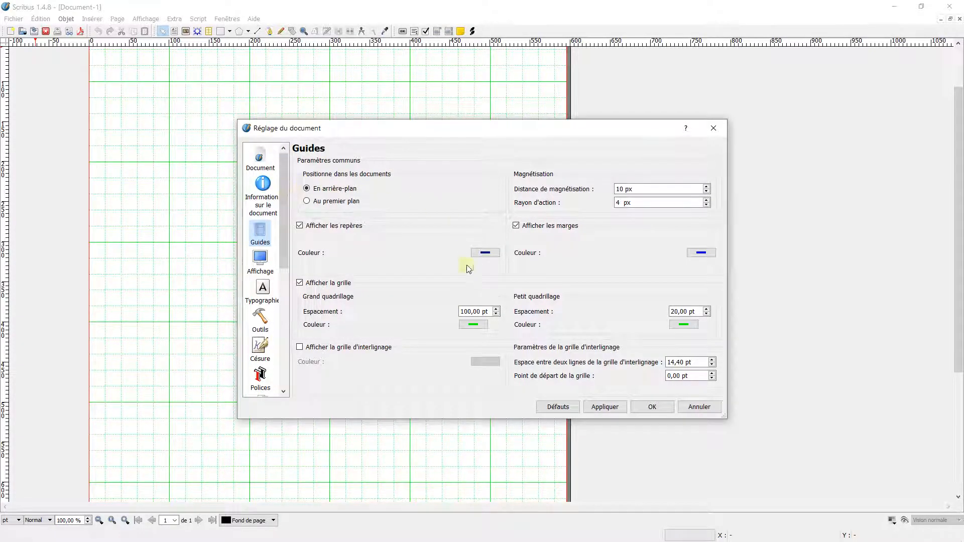
{"action": "left_click", "coordinate": [303, 284]}
{"action": "left_click", "coordinate": [303, 284]}
{"action": "left_click", "coordinate": [300, 283]}
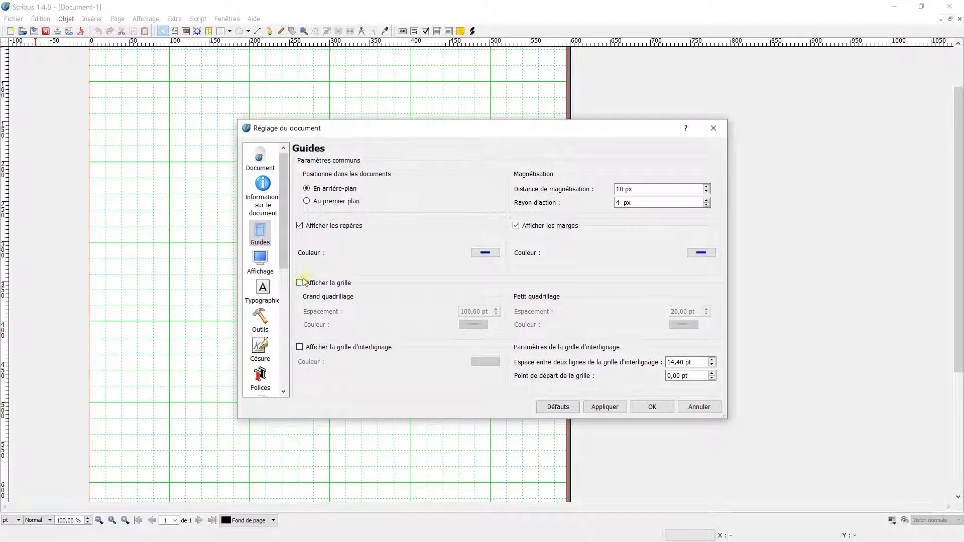
{"action": "left_click", "coordinate": [604, 406]}
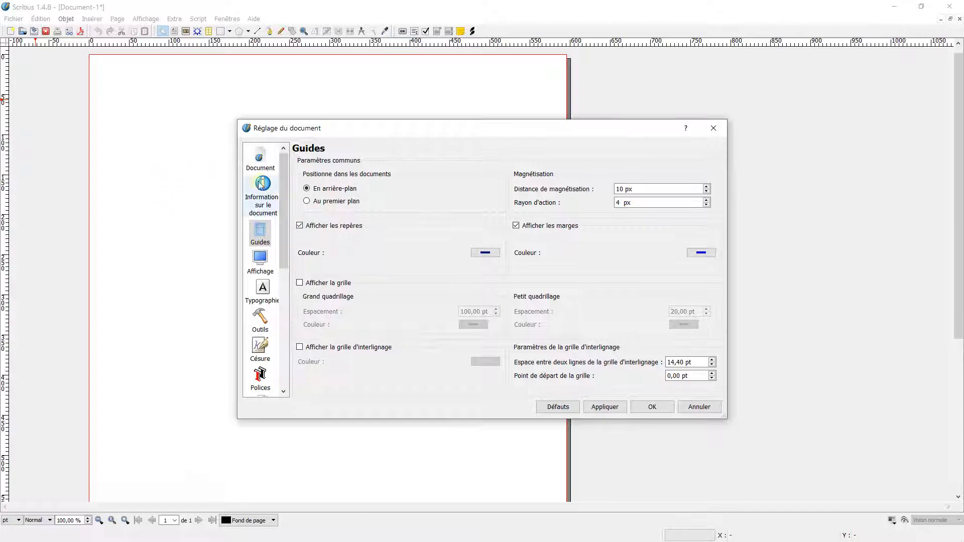
{"action": "left_click", "coordinate": [301, 283]}
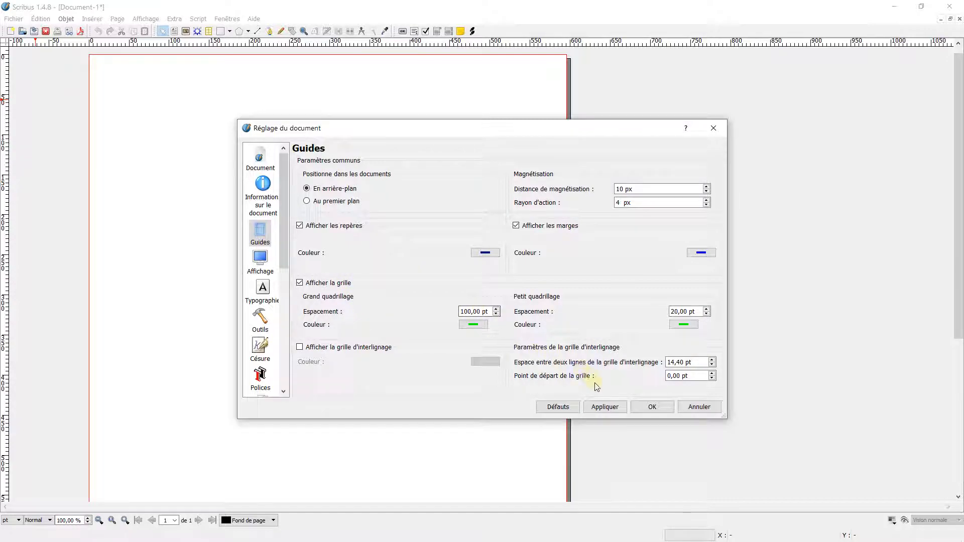
{"action": "left_click", "coordinate": [605, 407]}
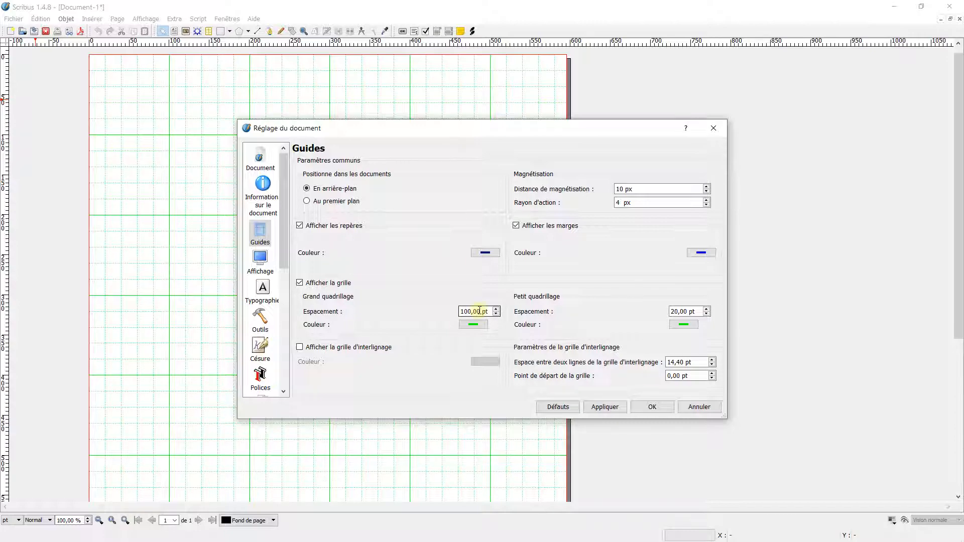
- Set the large grid spacing to 40 pt and apply it to the document
{"action": "left_click_drag", "start_coordinate": [487, 309], "coordinate": [458, 313]}
{"action": "type", "text": "40"}
{"action": "key", "text": "Tab"}
{"action": "left_click", "coordinate": [601, 408]}
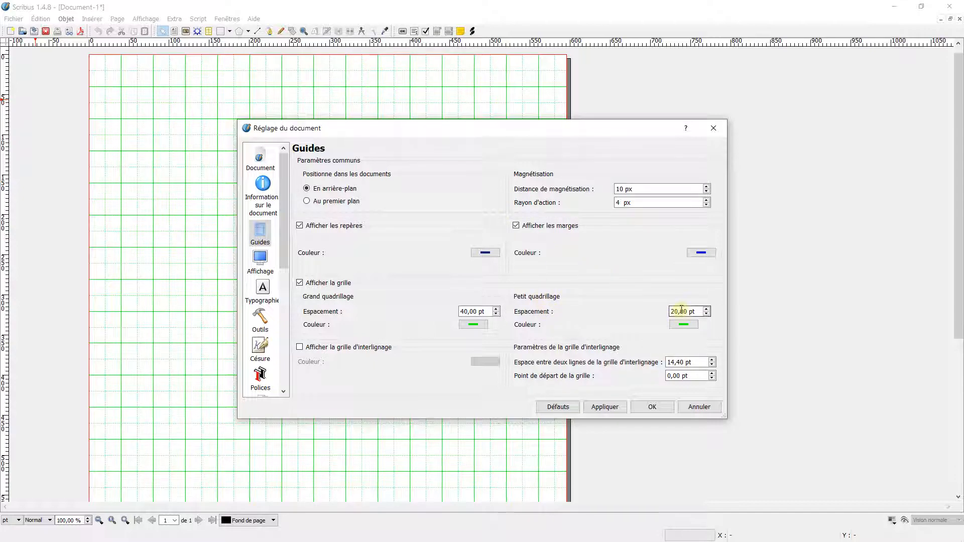
- Set the small grid spacing to 10 pt and apply it to the document
{"action": "left_click_drag", "start_coordinate": [690, 311], "coordinate": [662, 313]}
{"action": "type", "text": "10"}
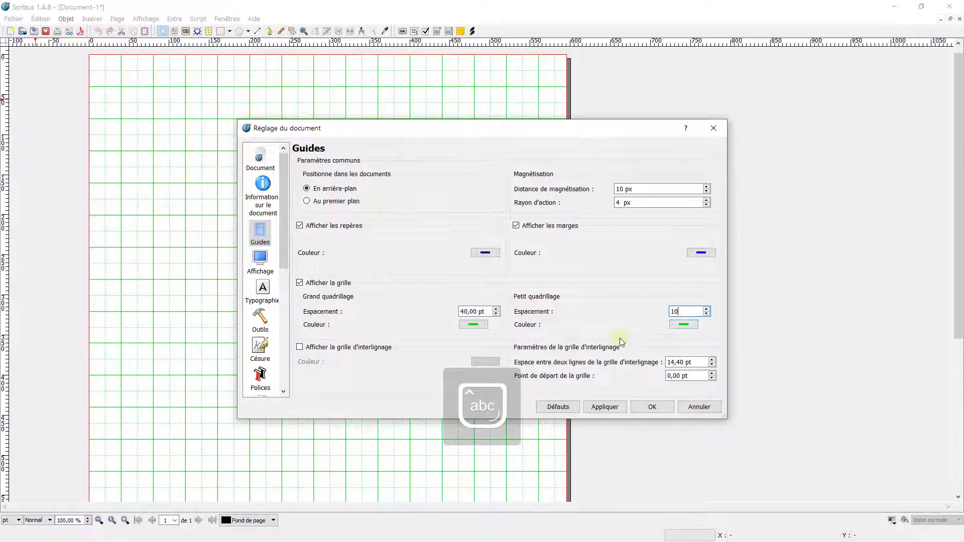
{"action": "left_click", "coordinate": [605, 406]}
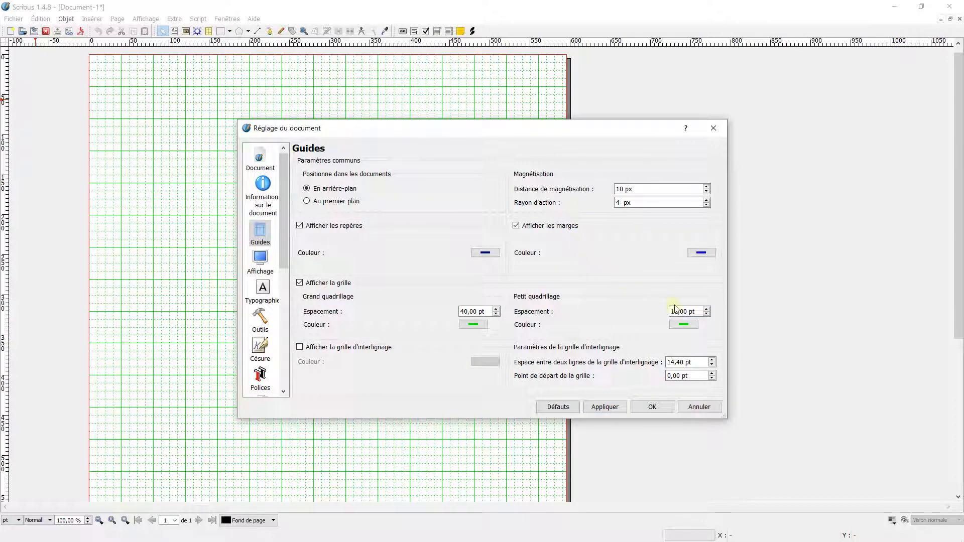
- Set the small grid spacing to 15 pt, apply it and close the document settings
{"action": "left_click_drag", "start_coordinate": [696, 311], "coordinate": [665, 312]}
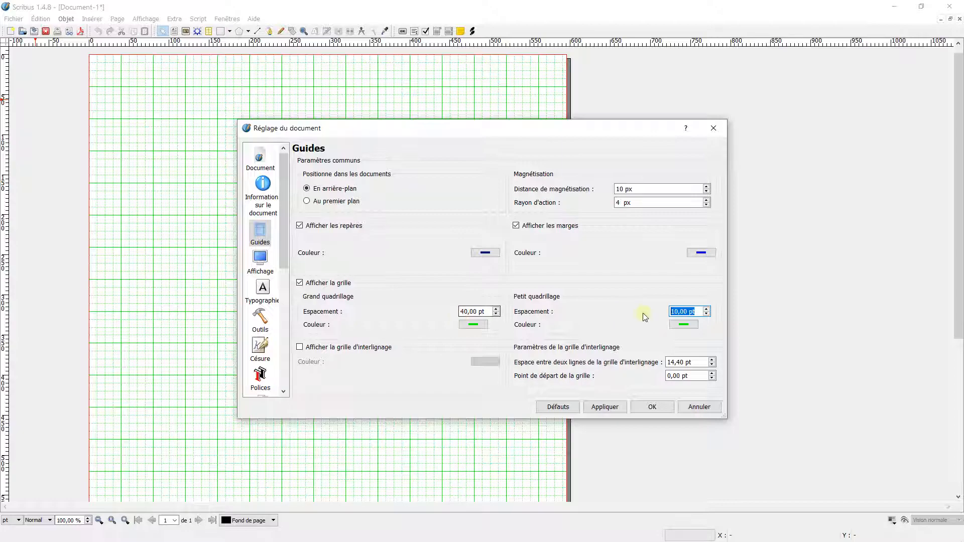
{"action": "type", "text": "15"}
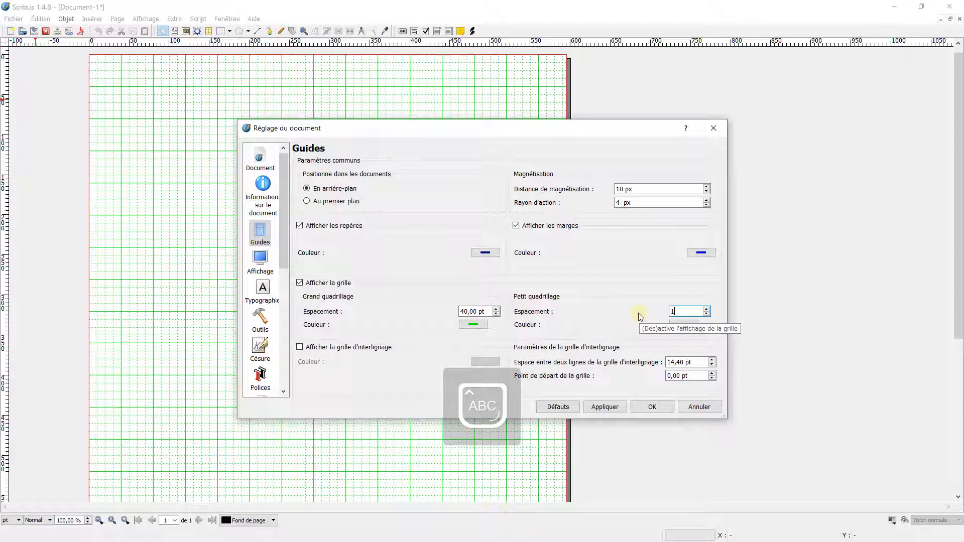
{"action": "left_click", "coordinate": [614, 404]}
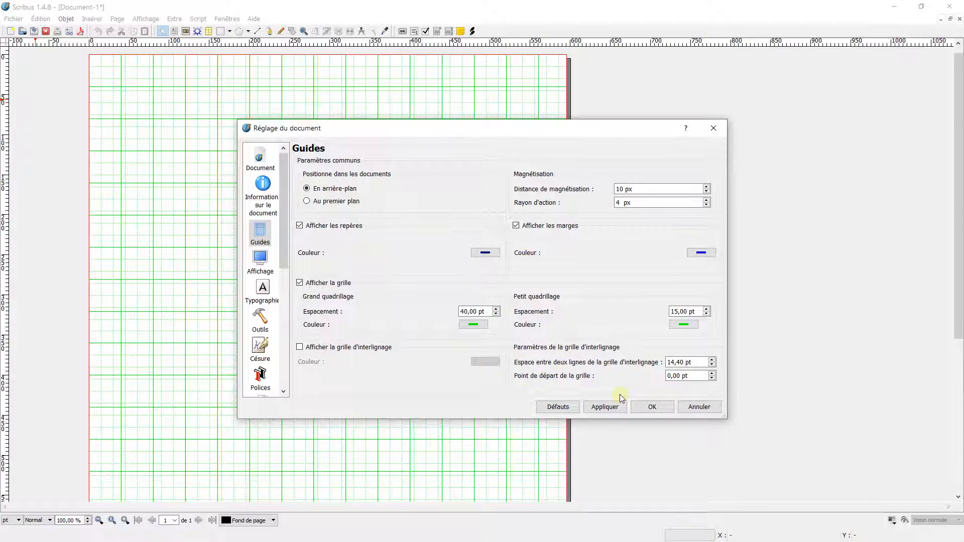
{"action": "left_click", "coordinate": [688, 410]}
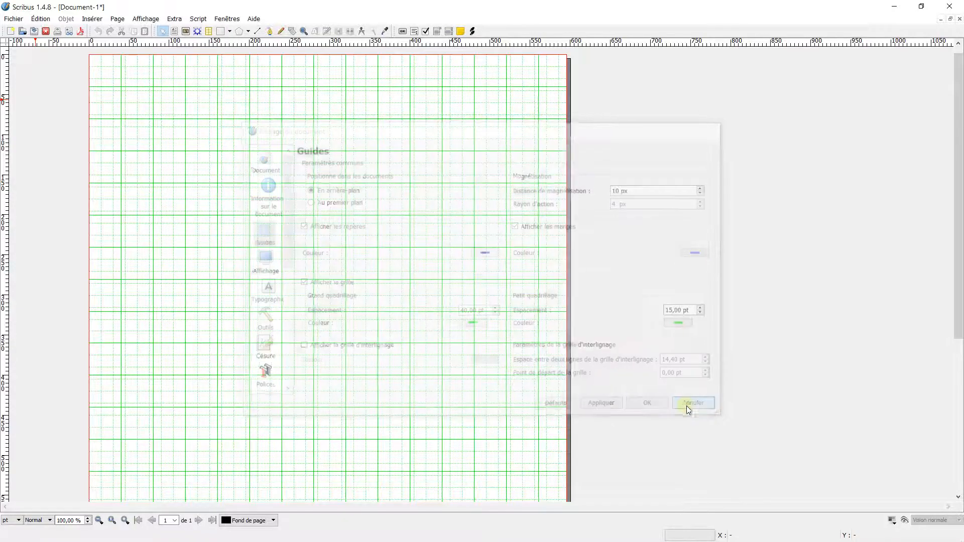
- In the document's Guides settings, set the large grid spacing to 120 pt and the small grid spacing to 30 pt, and apply
{"action": "left_click", "coordinate": [22, 21]}
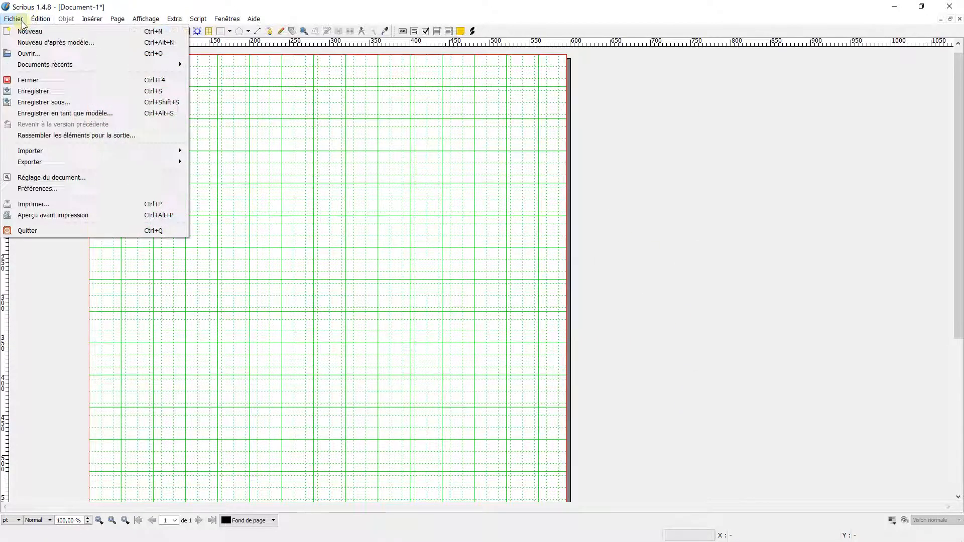
{"action": "left_click", "coordinate": [51, 179]}
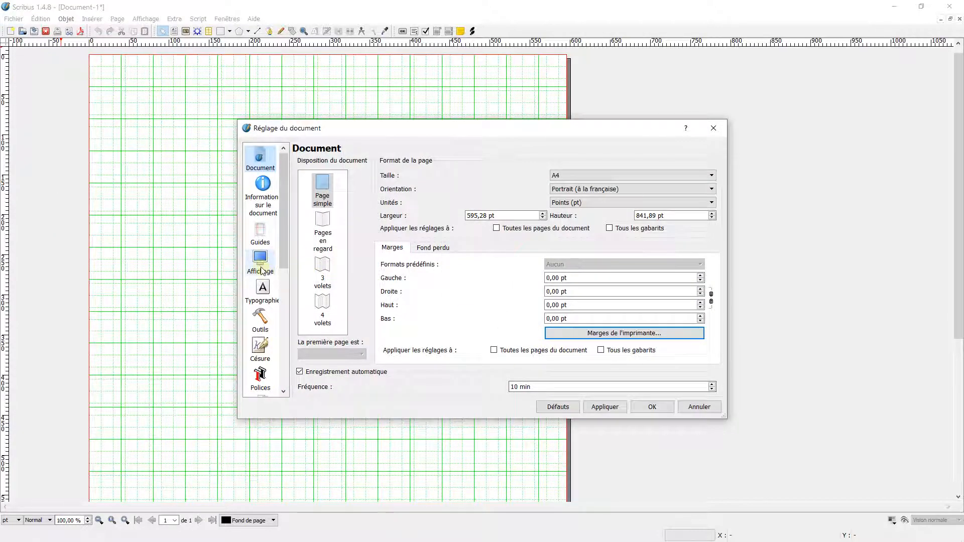
{"action": "left_click", "coordinate": [260, 239]}
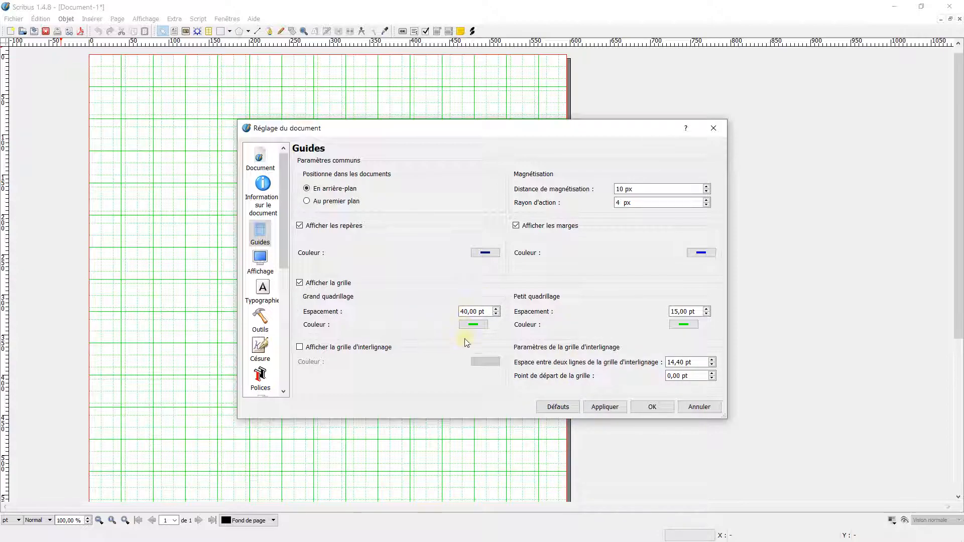
{"action": "left_click", "coordinate": [484, 310]}
{"action": "left_click_drag", "start_coordinate": [485, 309], "coordinate": [455, 307]}
{"action": "key", "text": "Caps_Lock"}
{"action": "type", "text": "1"}
{"action": "type", "text": "00"}
{"action": "left_click", "coordinate": [687, 312]}
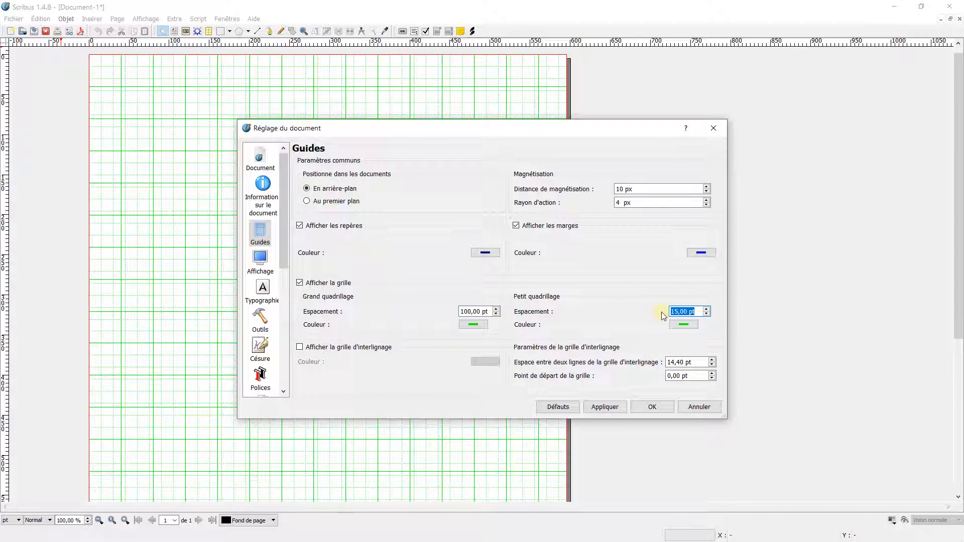
{"action": "left_click_drag", "start_coordinate": [485, 311], "coordinate": [471, 311]}
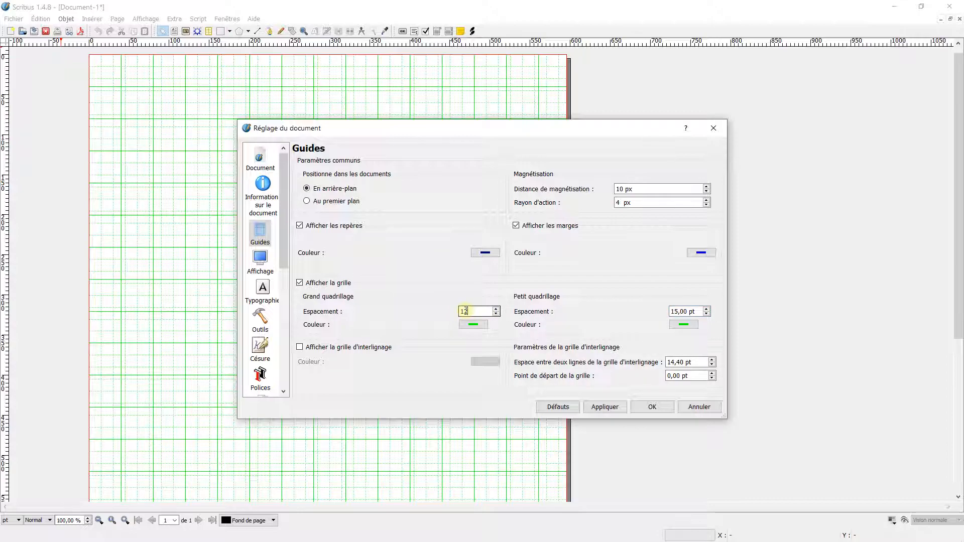
{"action": "left_click_drag", "start_coordinate": [696, 312], "coordinate": [672, 311]}
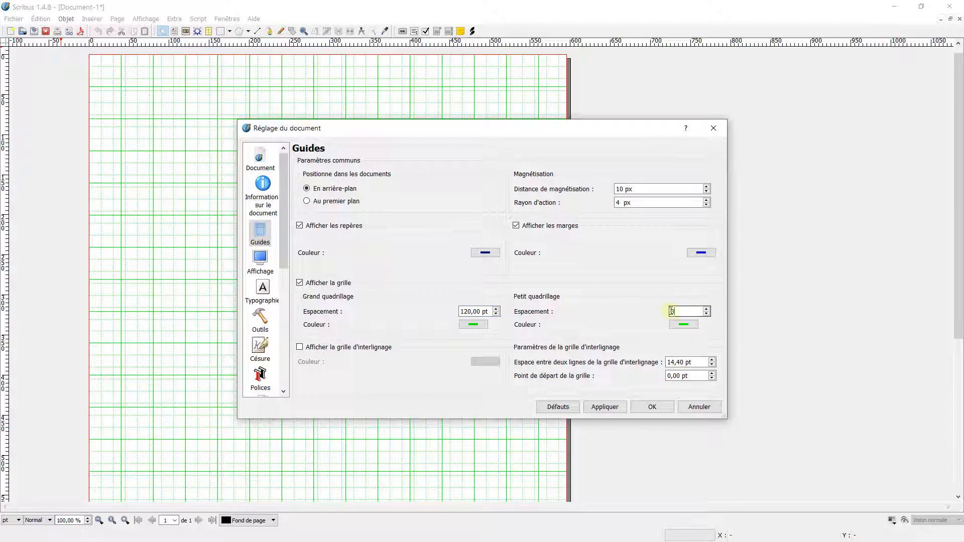
{"action": "left_click", "coordinate": [604, 406]}
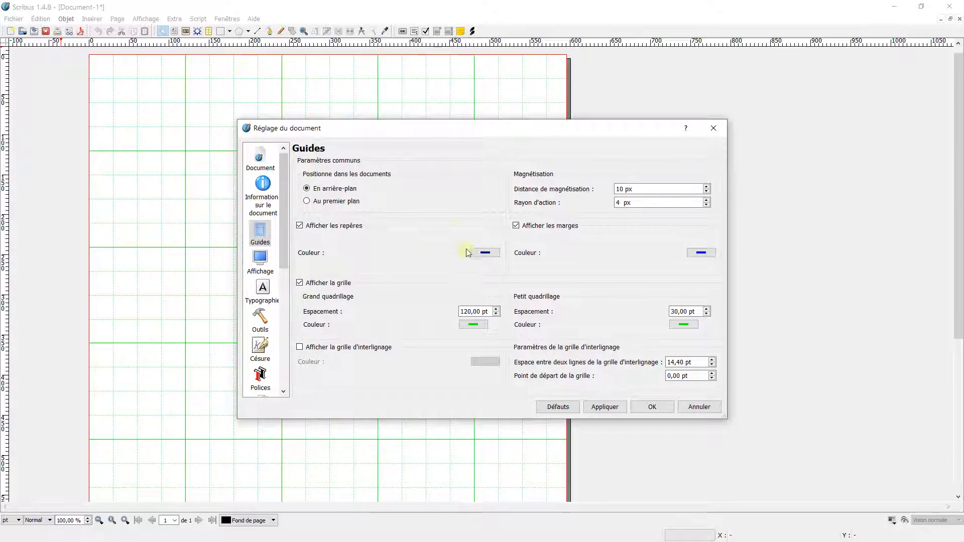
- Change the large grid's line colour to pure blue and apply it
{"action": "left_click", "coordinate": [479, 330]}
{"action": "left_click", "coordinate": [351, 229]}
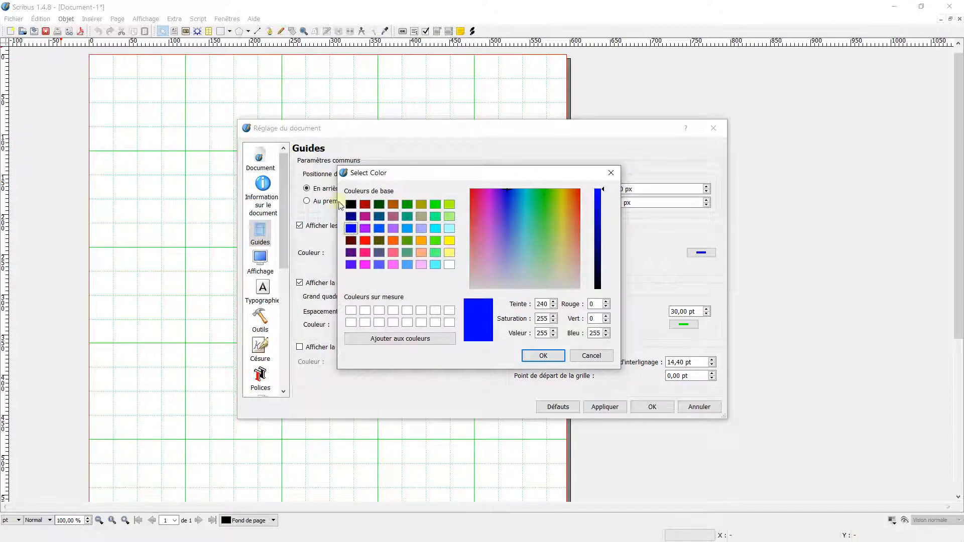
{"action": "left_click", "coordinate": [541, 355]}
{"action": "left_click", "coordinate": [604, 407]}
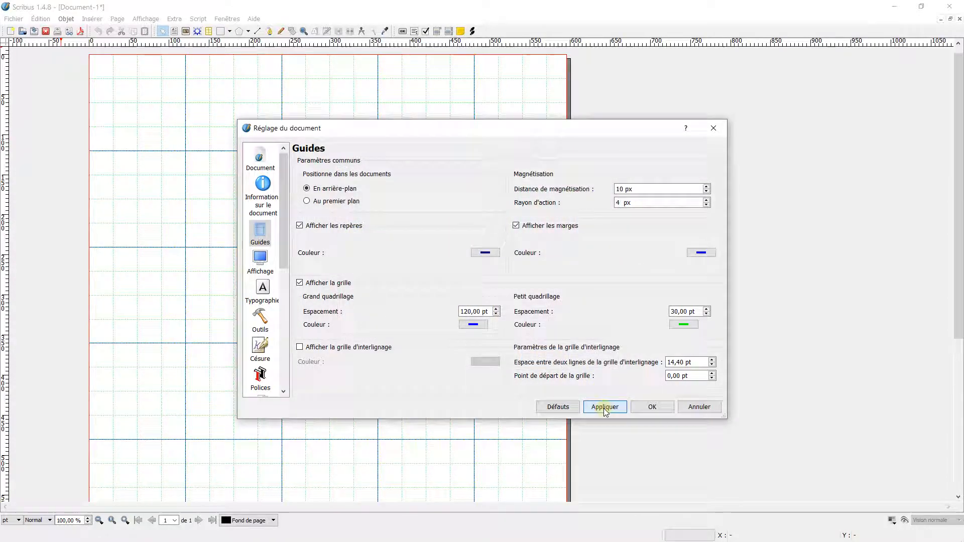
- Change the small grid's line colour to light blue, apply it and close the document settings
{"action": "left_click", "coordinate": [672, 326]}
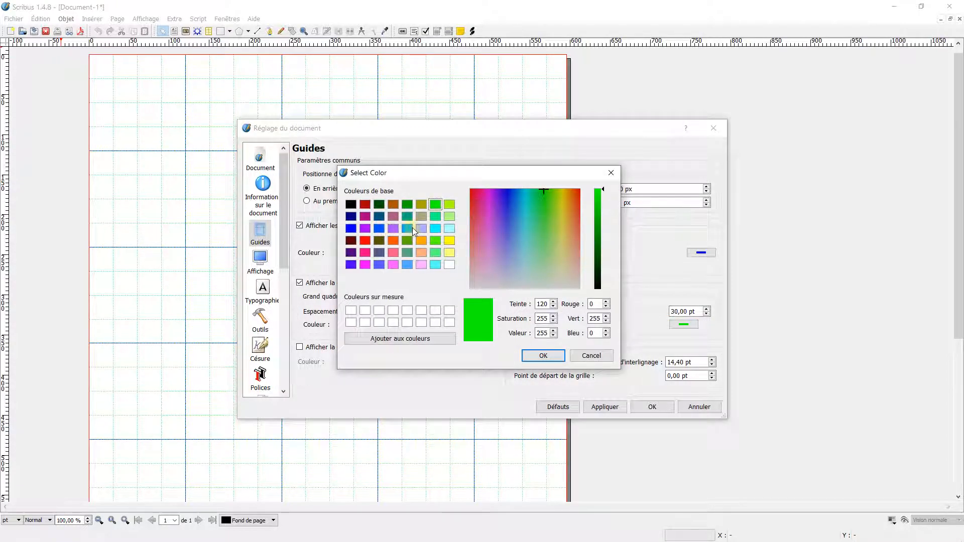
{"action": "left_click", "coordinate": [407, 230]}
{"action": "left_click", "coordinate": [543, 356]}
{"action": "left_click", "coordinate": [602, 409]}
{"action": "left_click", "coordinate": [647, 408]}
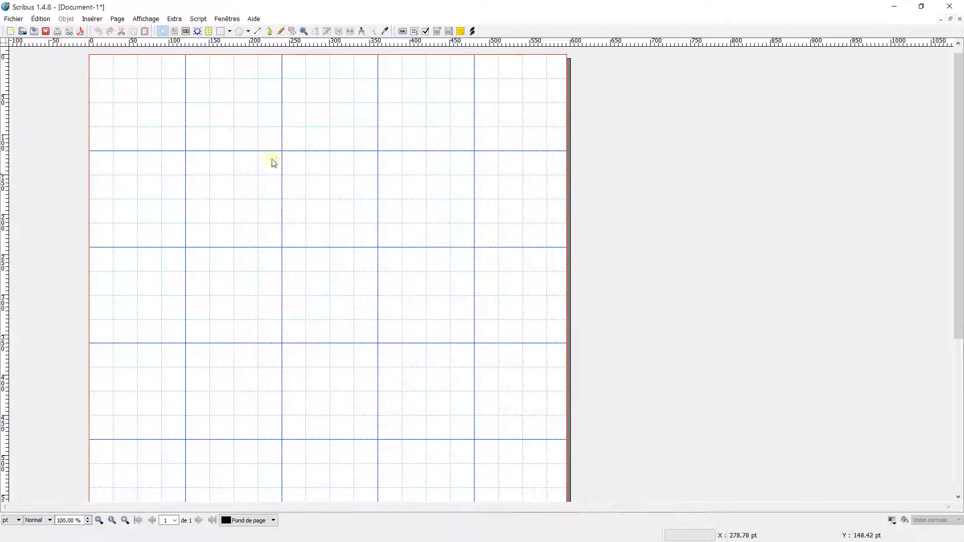
- Draw a rectangle about 235 by 90 pt in the upper part of the page and move it slightly upward, off the grid lines
{"action": "scroll", "coordinate": [229, 133], "scroll_direction": "up", "scroll_amount": 2}
{"action": "scroll", "coordinate": [230, 132], "scroll_direction": "down", "scroll_amount": 2}
{"action": "left_click", "coordinate": [229, 33]}
{"action": "mouse_move", "coordinate": [261, 44]}
{"action": "left_click", "coordinate": [327, 46]}
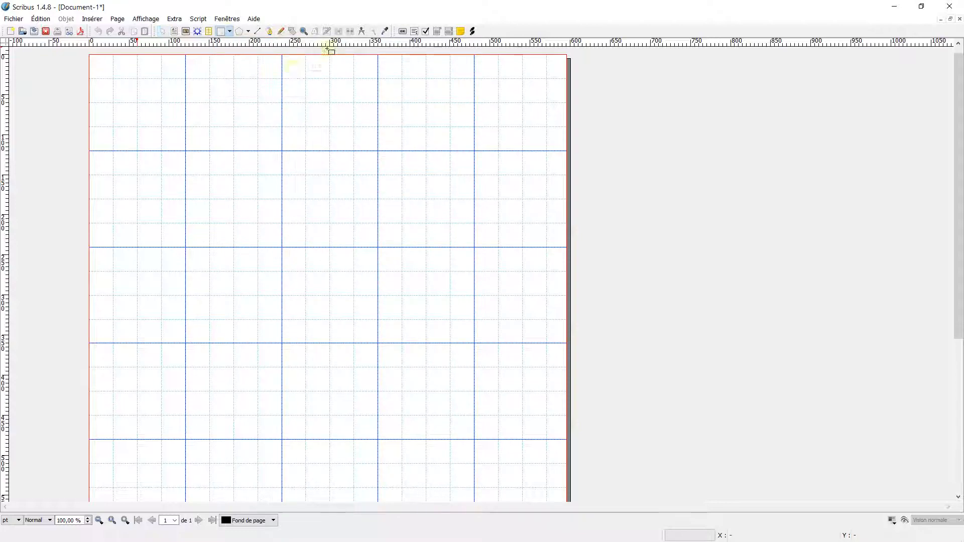
{"action": "left_click_drag", "start_coordinate": [186, 151], "coordinate": [375, 224]}
{"action": "mouse_move", "coordinate": [242, 171]}
{"action": "left_mouse_down"}
{"action": "mouse_move", "coordinate": [301, 187]}
{"action": "mouse_move", "coordinate": [254, 192]}
{"action": "mouse_move", "coordinate": [235, 169]}
{"action": "mouse_move", "coordinate": [248, 160]}
{"action": "left_mouse_up"}
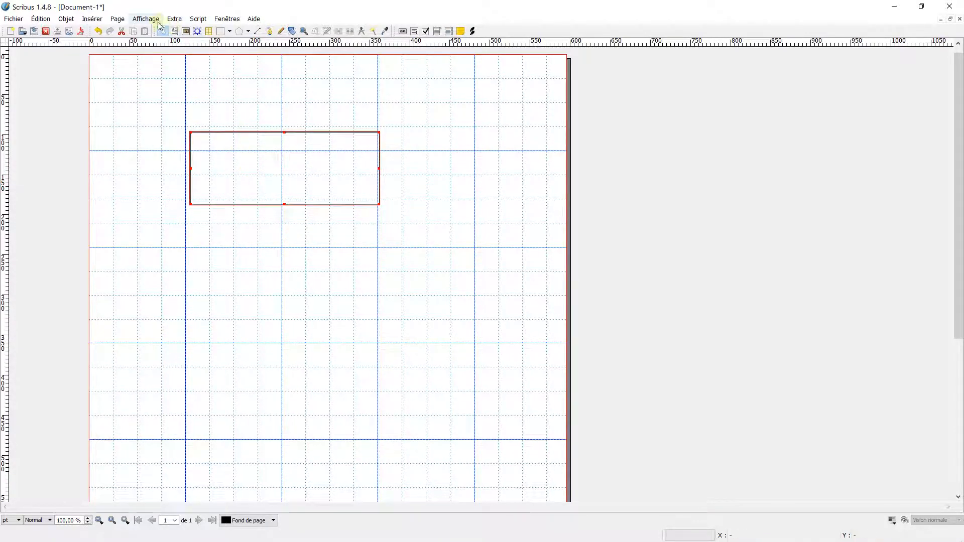
- Turn on snapping to the grid and move the rectangle to the page's top-left corner
{"action": "left_click", "coordinate": [118, 19]}
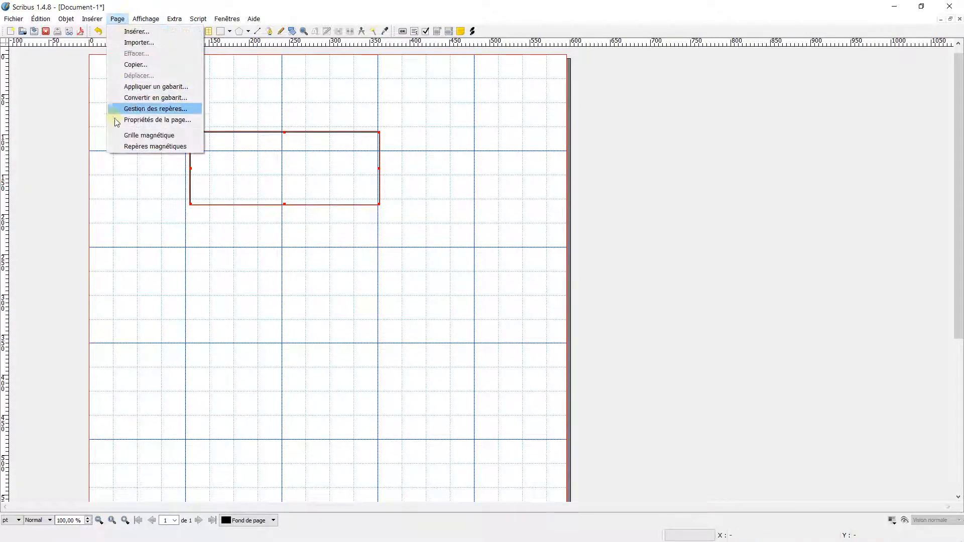
{"action": "left_click", "coordinate": [134, 137]}
{"action": "left_click_drag", "start_coordinate": [191, 168], "coordinate": [124, 81]}
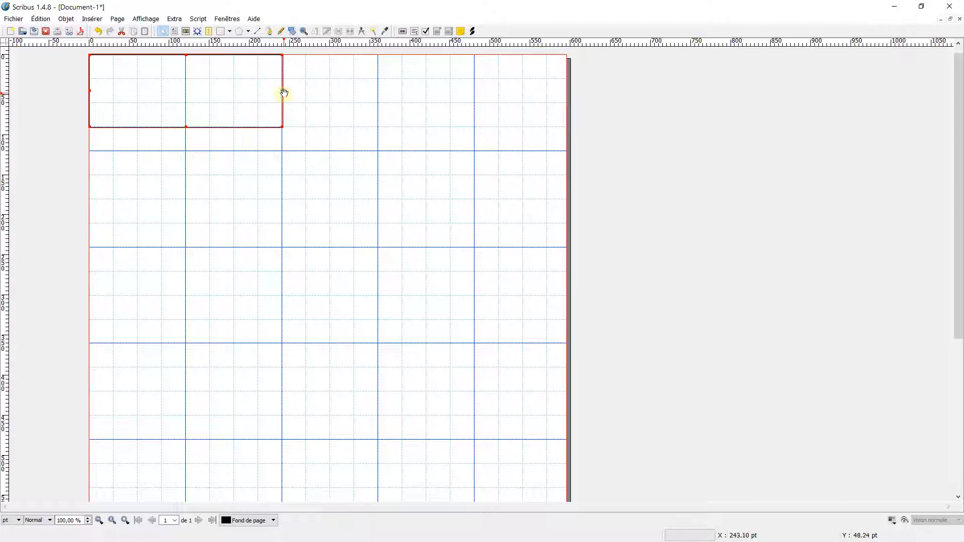
- Resize the rectangle into a banner about 609 by 119 pt across the top of the page, slightly overhanging both side edges
{"action": "left_click_drag", "start_coordinate": [284, 90], "coordinate": [568, 95]}
{"action": "left_click_drag", "start_coordinate": [327, 125], "coordinate": [332, 152]}
{"action": "left_click_drag", "start_coordinate": [333, 81], "coordinate": [333, 57]}
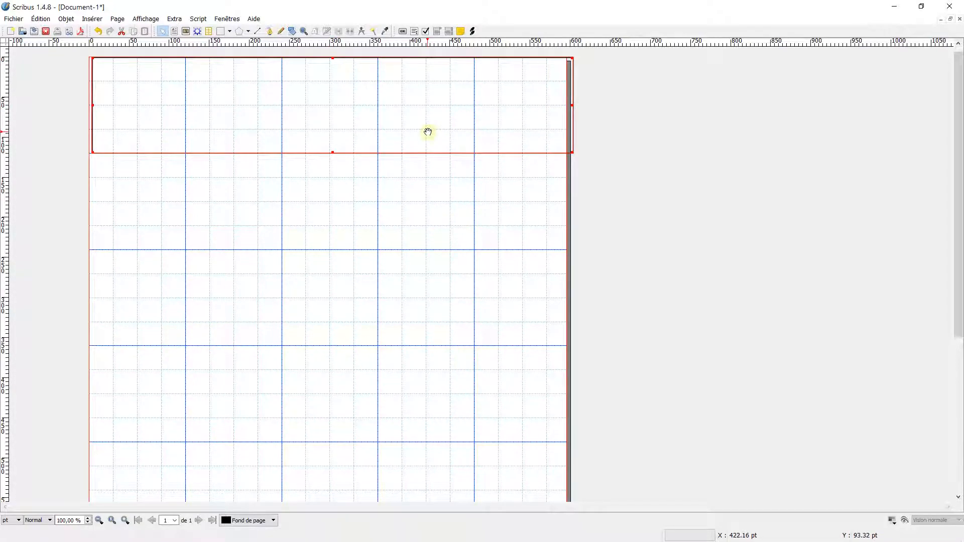
{"action": "scroll", "coordinate": [428, 131], "scroll_direction": "down", "scroll_amount": 2}
{"action": "scroll", "coordinate": [275, 112], "scroll_direction": "up", "scroll_amount": 2}
{"action": "scroll", "coordinate": [174, 105], "scroll_direction": "up", "scroll_amount": 2}
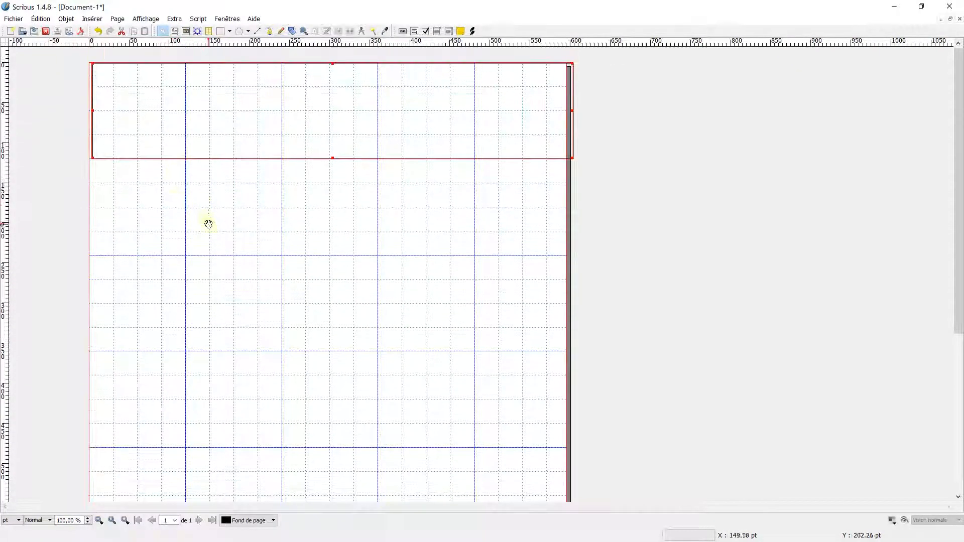
{"action": "mouse_move", "coordinate": [91, 108]}
{"action": "left_mouse_down"}
{"action": "mouse_move", "coordinate": [72, 109]}
{"action": "mouse_move", "coordinate": [87, 104]}
{"action": "left_mouse_up"}
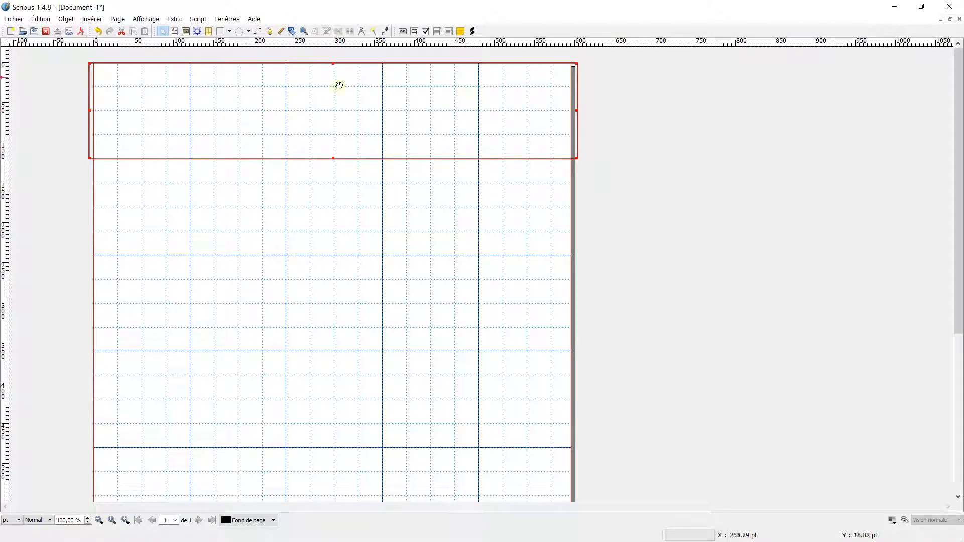
- In the banner's properties, set the line colour to none and the fill colour to Cyan
{"action": "right_click", "coordinate": [364, 116]}
{"action": "left_click", "coordinate": [406, 260]}
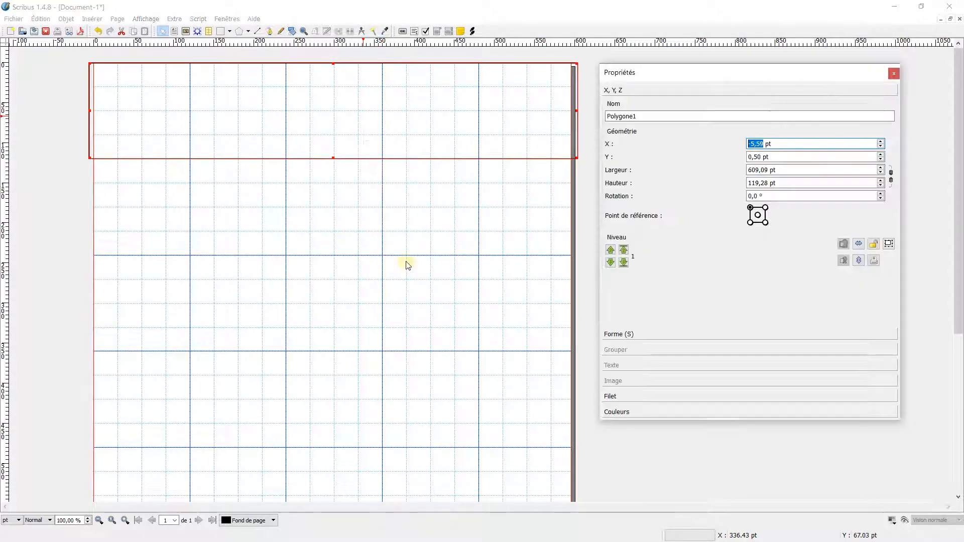
{"action": "left_click", "coordinate": [615, 412]}
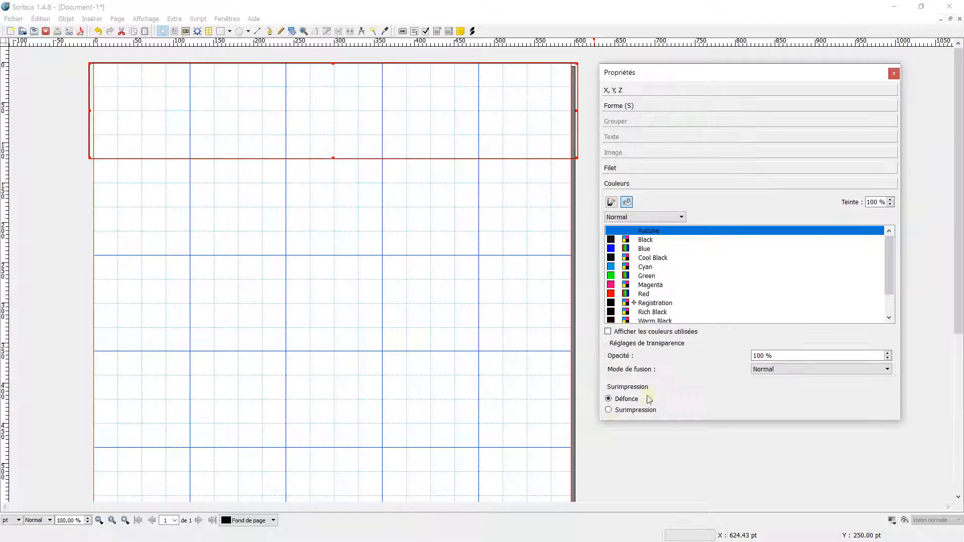
{"action": "left_click", "coordinate": [612, 203]}
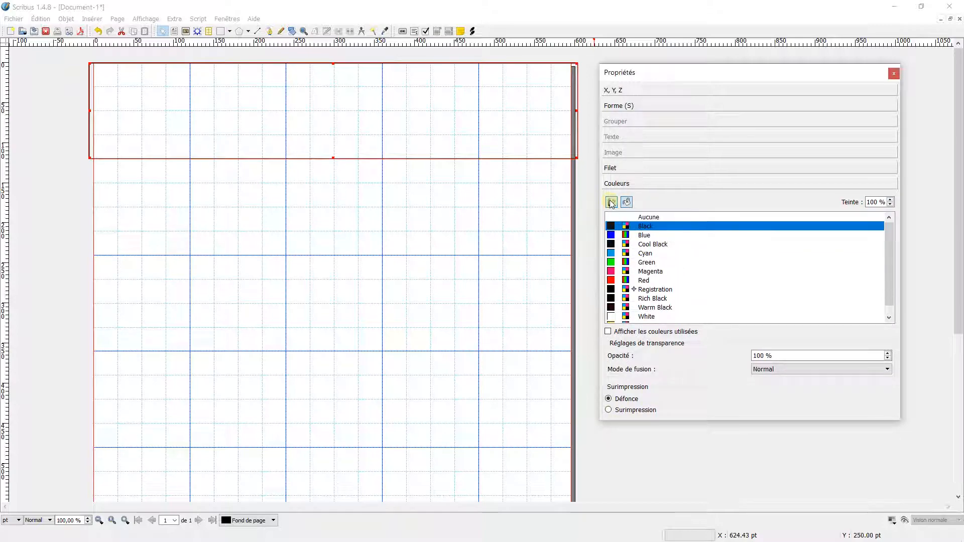
{"action": "left_click", "coordinate": [648, 217]}
{"action": "left_click", "coordinate": [627, 205]}
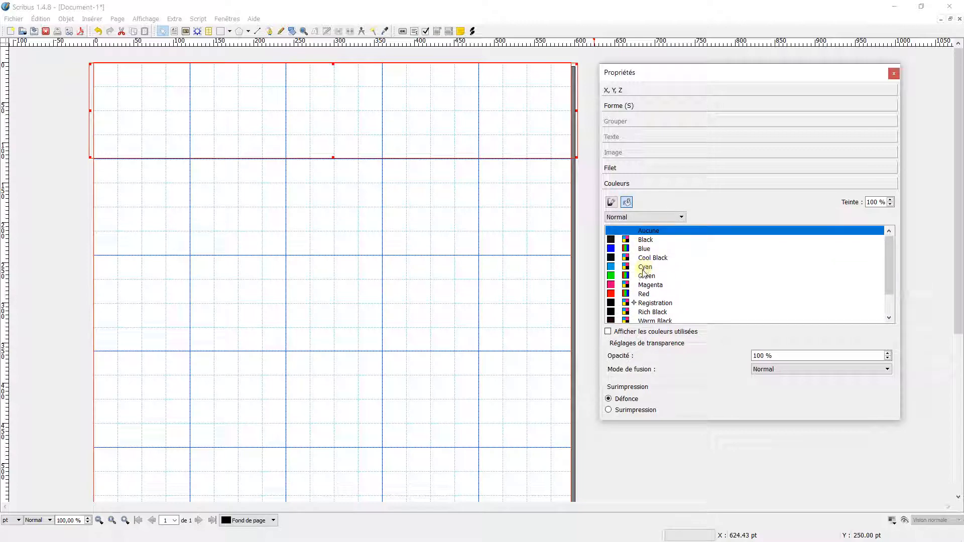
{"action": "left_click", "coordinate": [644, 267]}
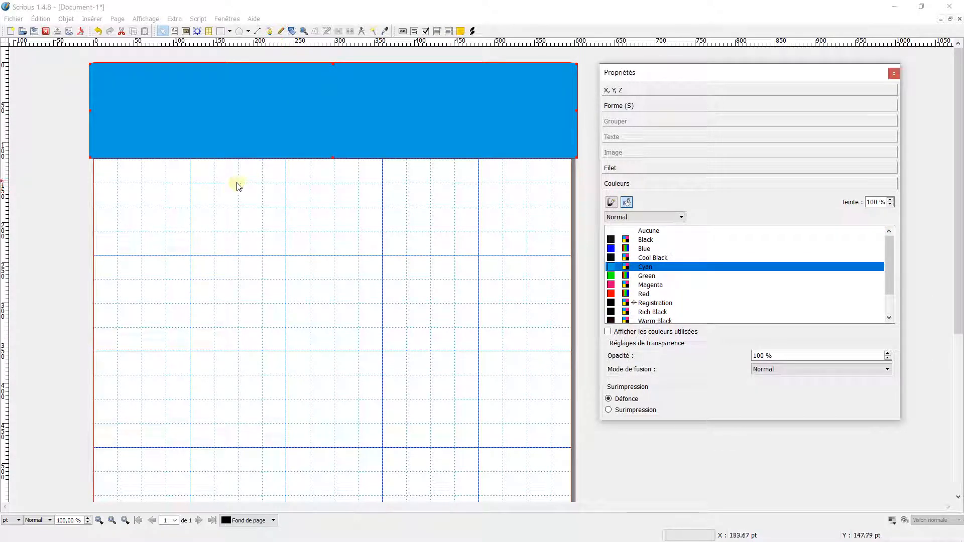
- Draw a 210 by 120 pt rectangle below the banner, snapped to the grid at X 30 pt, Y 150 pt
{"action": "left_click", "coordinate": [230, 31]}
{"action": "mouse_move", "coordinate": [244, 45]}
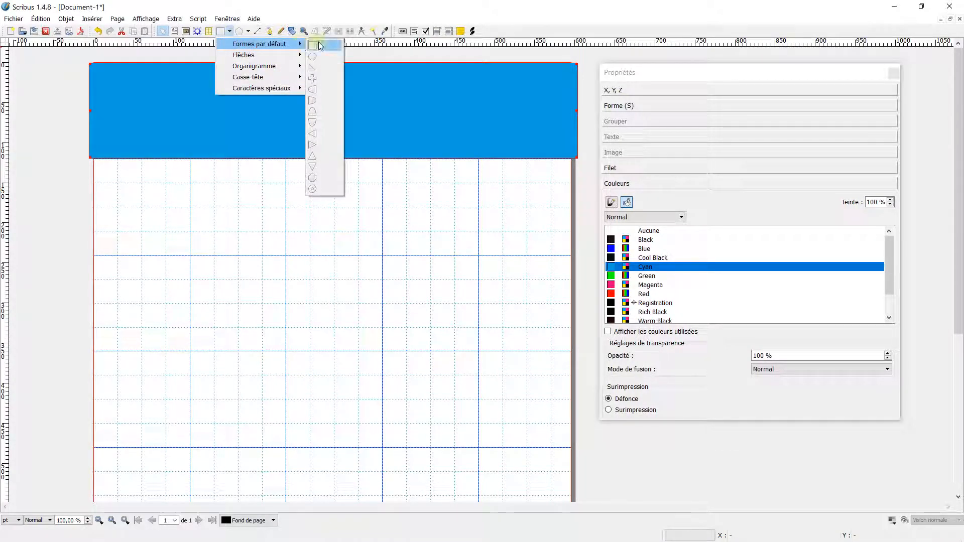
{"action": "left_click", "coordinate": [324, 44]}
{"action": "scroll", "coordinate": [205, 228], "scroll_direction": "down", "scroll_amount": 5}
{"action": "scroll", "coordinate": [202, 219], "scroll_direction": "down", "scroll_amount": 2}
{"action": "scroll", "coordinate": [76, 144], "scroll_direction": "up", "scroll_amount": 2}
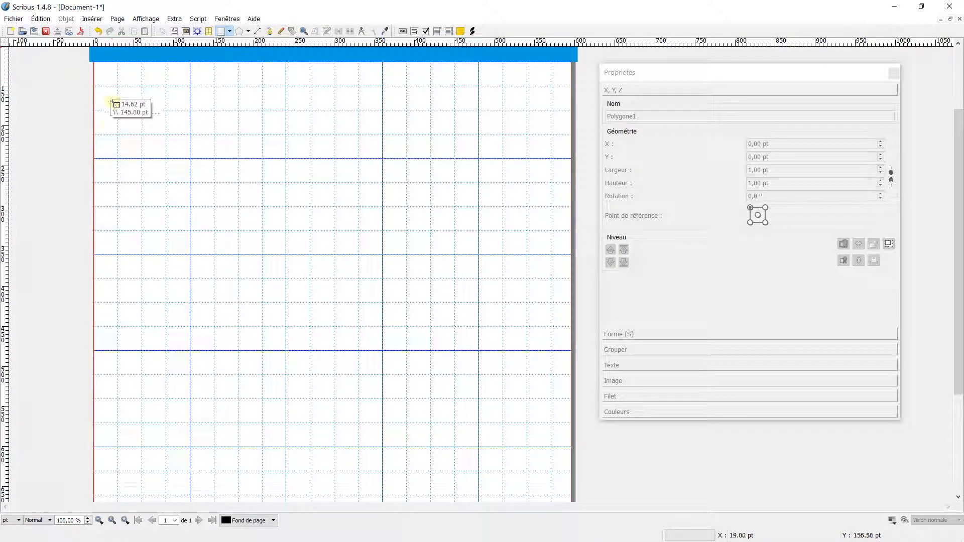
{"action": "left_click_drag", "start_coordinate": [117, 88], "coordinate": [281, 182]}
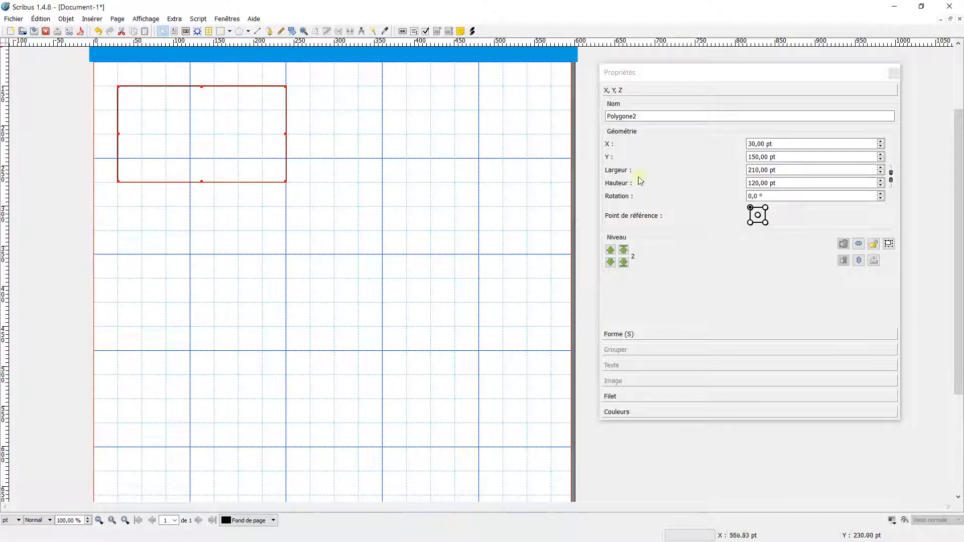
- Fill the new rectangle with Red and set its line colour to none
{"action": "left_click", "coordinate": [617, 412]}
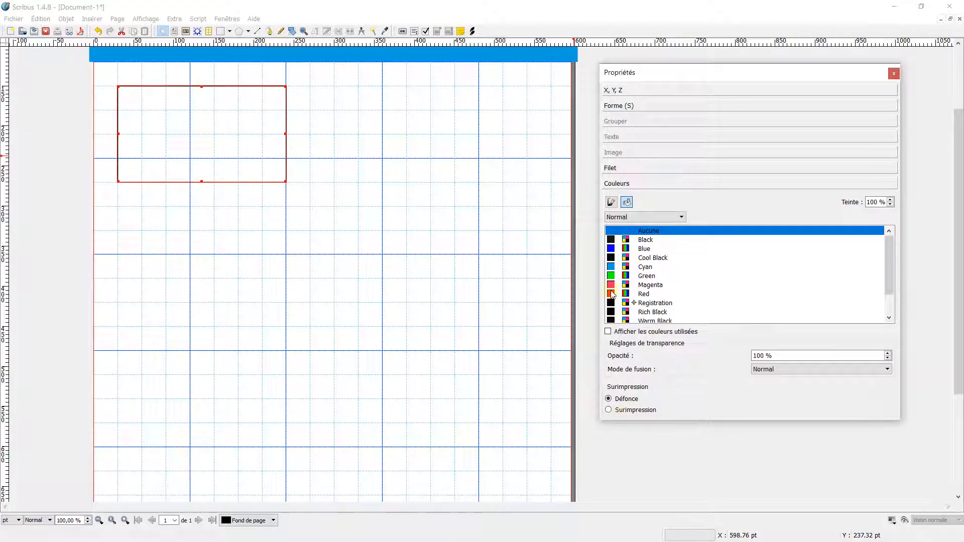
{"action": "left_click", "coordinate": [643, 294]}
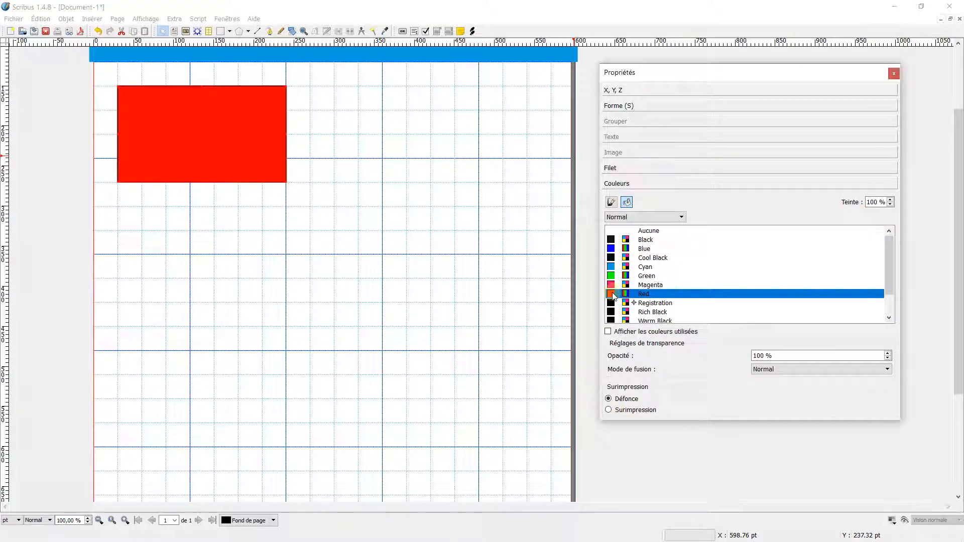
{"action": "left_click", "coordinate": [611, 201]}
{"action": "left_click", "coordinate": [632, 217]}
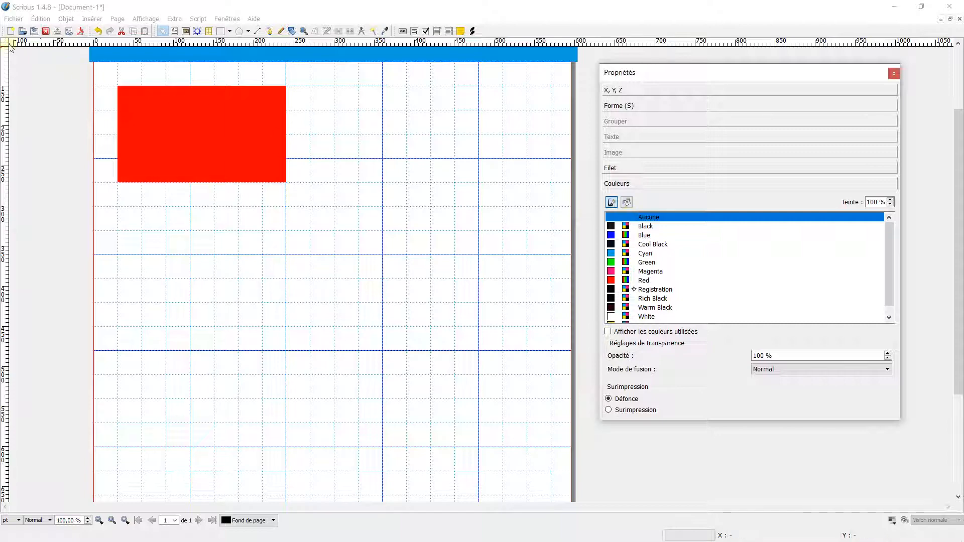
- Duplicate the red rectangle and place the copy directly below it at X 30 pt, Y 300 pt
{"action": "left_click", "coordinate": [190, 129]}
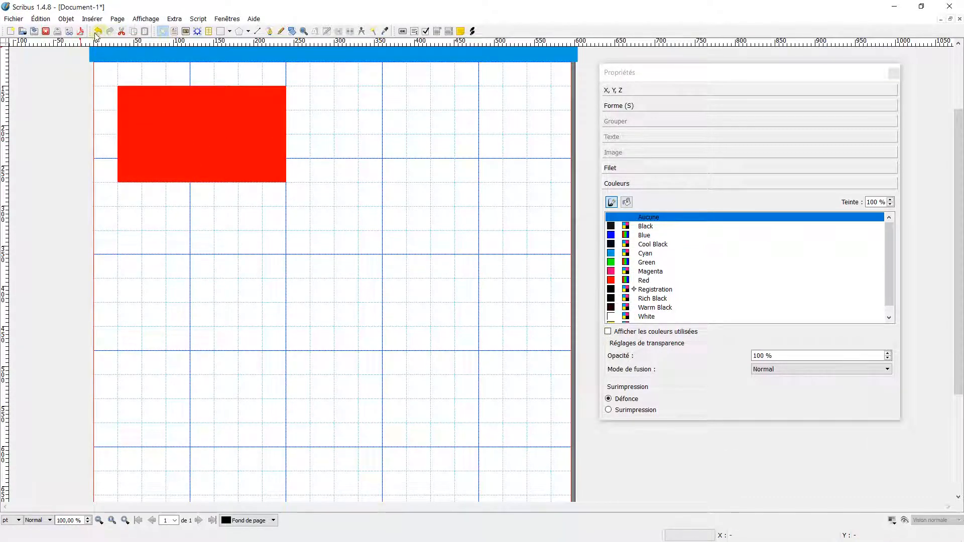
{"action": "left_click", "coordinate": [178, 139]}
{"action": "left_click", "coordinate": [66, 18]}
{"action": "left_click", "coordinate": [85, 31]}
{"action": "left_click_drag", "start_coordinate": [177, 129], "coordinate": [170, 239]}
{"action": "scroll", "coordinate": [207, 194], "scroll_direction": "down", "scroll_amount": 2}
{"action": "scroll", "coordinate": [207, 195], "scroll_direction": "up", "scroll_amount": 2}
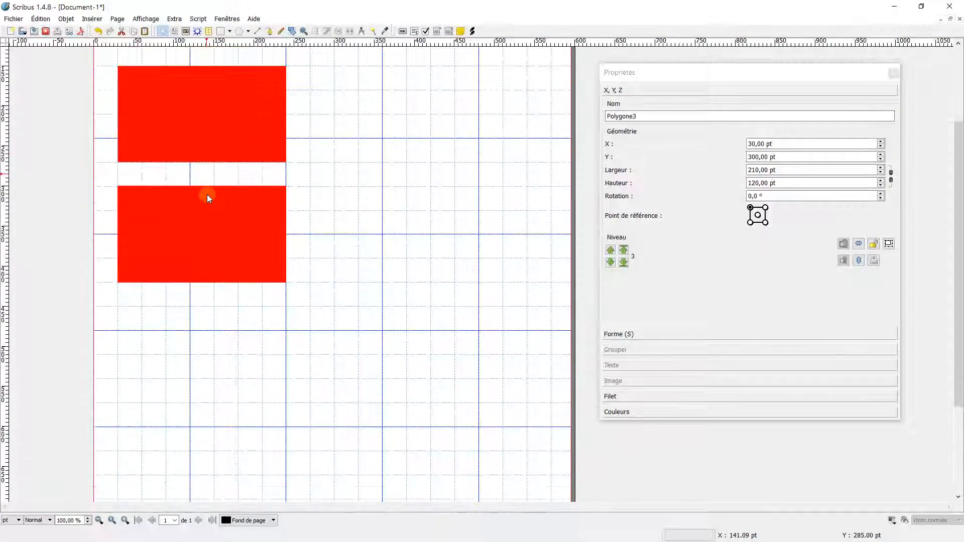
- Duplicate the second red rectangle and place the copy below it at X 30 pt, Y 450 pt
{"action": "scroll", "coordinate": [185, 170], "scroll_direction": "up", "scroll_amount": 1}
{"action": "scroll", "coordinate": [185, 166], "scroll_direction": "down", "scroll_amount": 3}
{"action": "scroll", "coordinate": [185, 167], "scroll_direction": "down", "scroll_amount": 2}
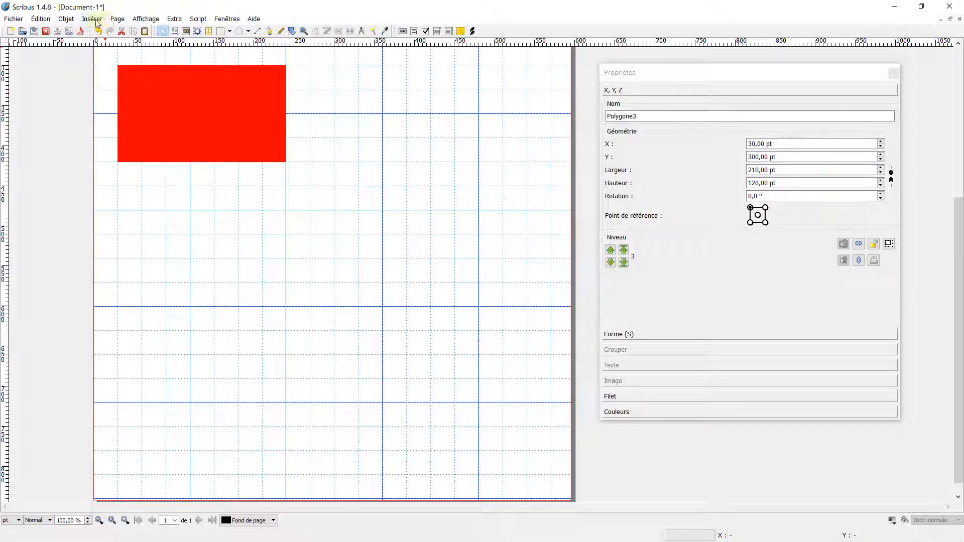
{"action": "left_click", "coordinate": [66, 18]}
{"action": "left_click", "coordinate": [96, 28]}
{"action": "left_click_drag", "start_coordinate": [193, 136], "coordinate": [185, 255]}
- Duplicate the third red rectangle and place the copy below it at X 30 pt, Y 600 pt
{"action": "left_click", "coordinate": [66, 19]}
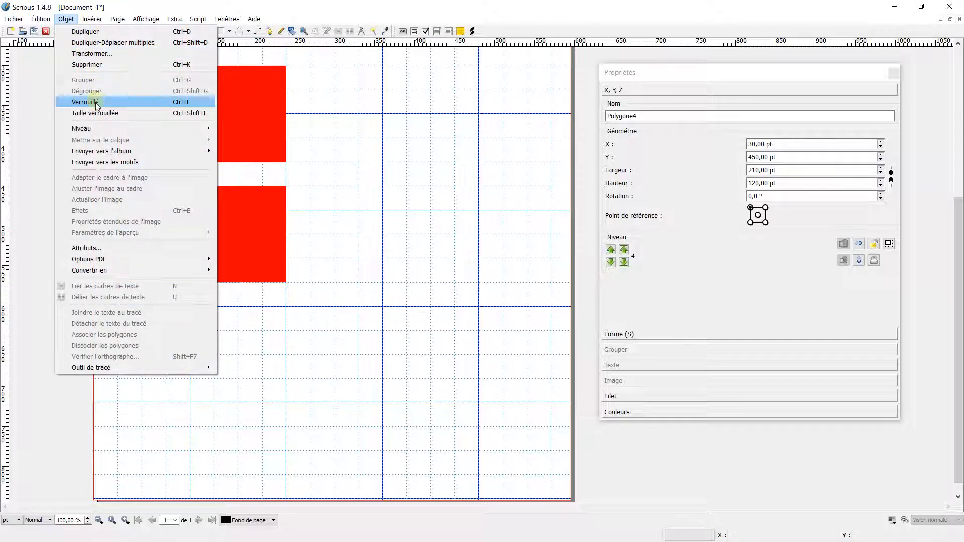
{"action": "left_click", "coordinate": [98, 33]}
{"action": "left_click_drag", "start_coordinate": [217, 230], "coordinate": [213, 342]}
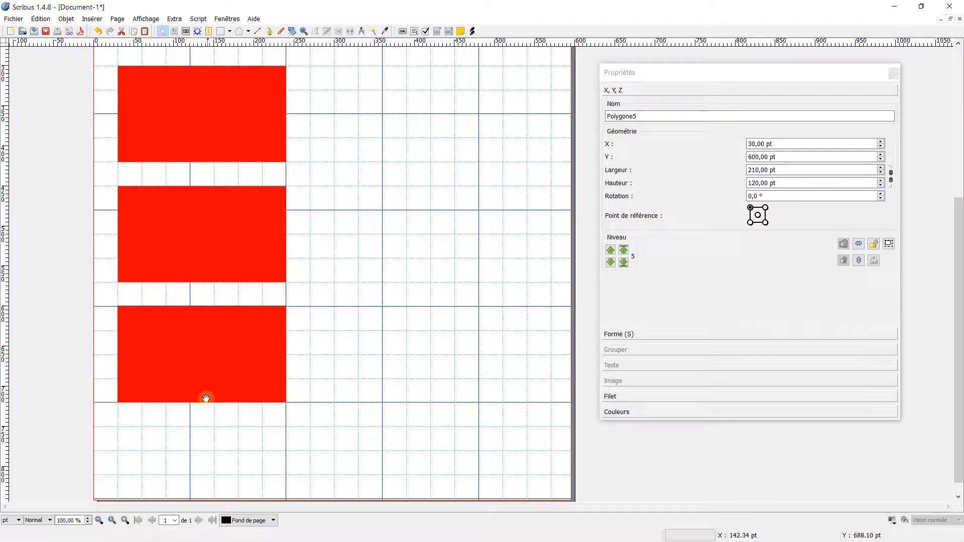
- Draw a 300 by 120 pt text frame beside the uppermost red rectangle, at X 270 pt, Y 150 pt
{"action": "scroll", "coordinate": [232, 264], "scroll_direction": "up", "scroll_amount": 5}
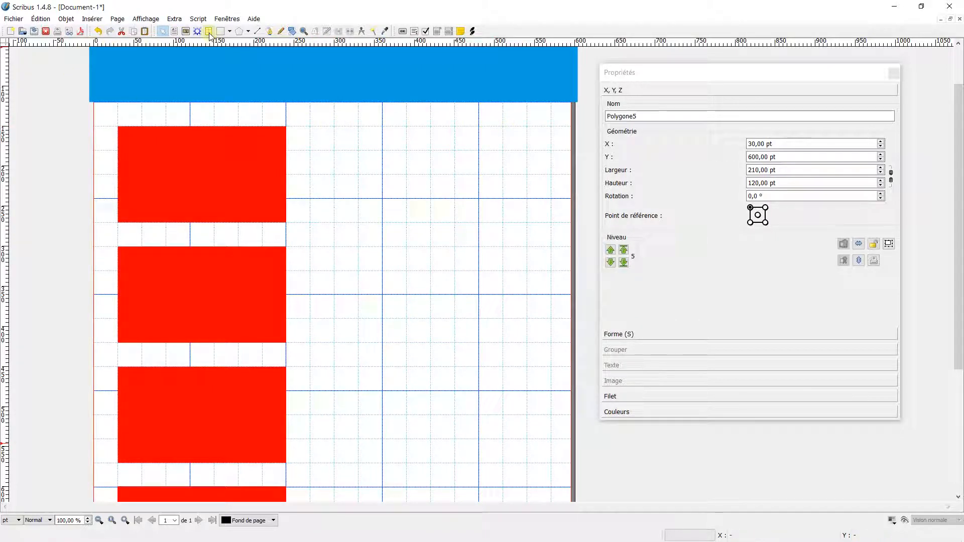
{"action": "left_click", "coordinate": [175, 32]}
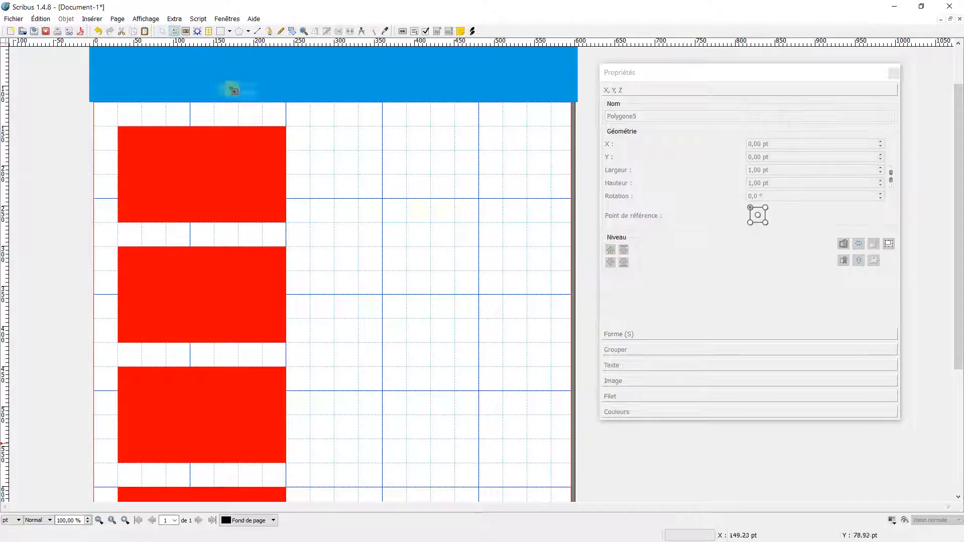
{"action": "left_click_drag", "start_coordinate": [310, 126], "coordinate": [550, 221]}
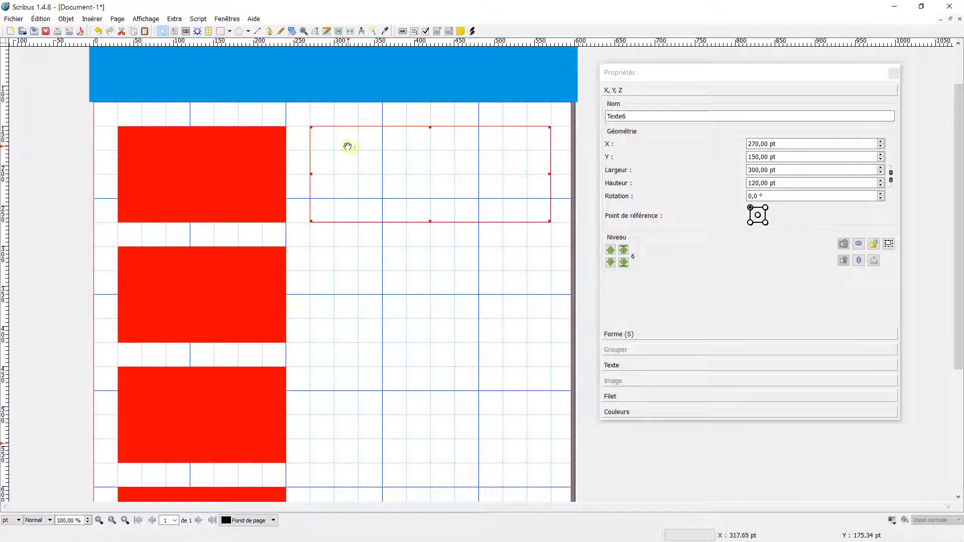
- Fill the text frame with 10 paragraphs of the standard placeholder text (Faux texte standard)
{"action": "right_click", "coordinate": [336, 135]}
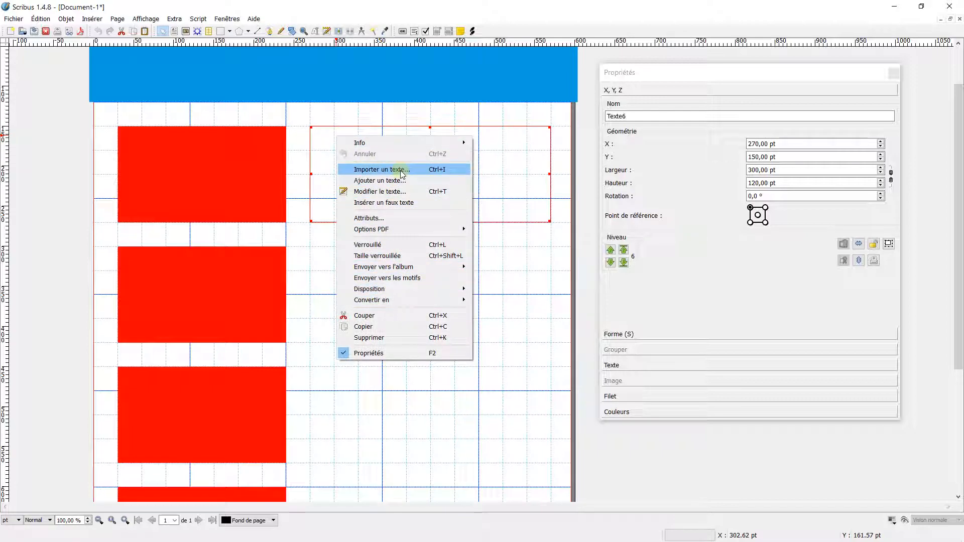
{"action": "left_click", "coordinate": [394, 203]}
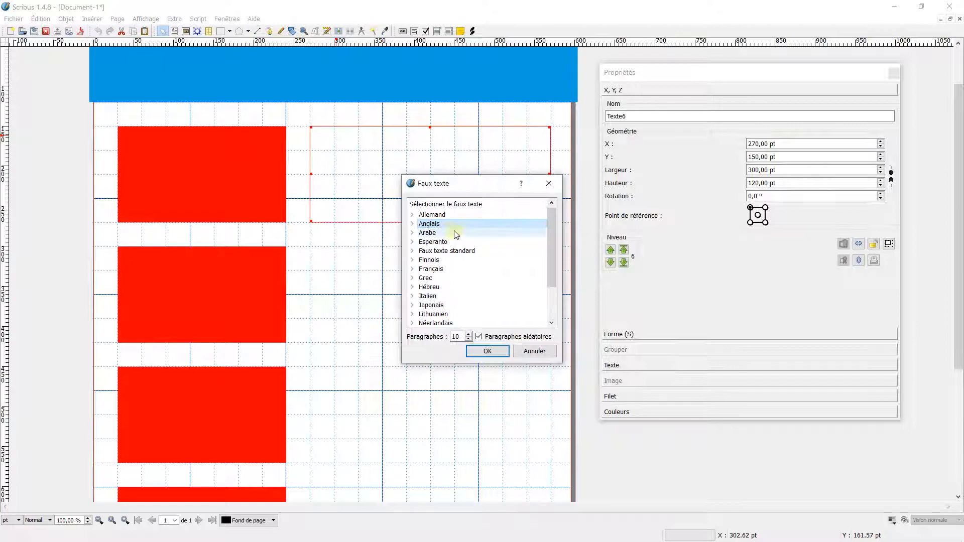
{"action": "left_click", "coordinate": [427, 251]}
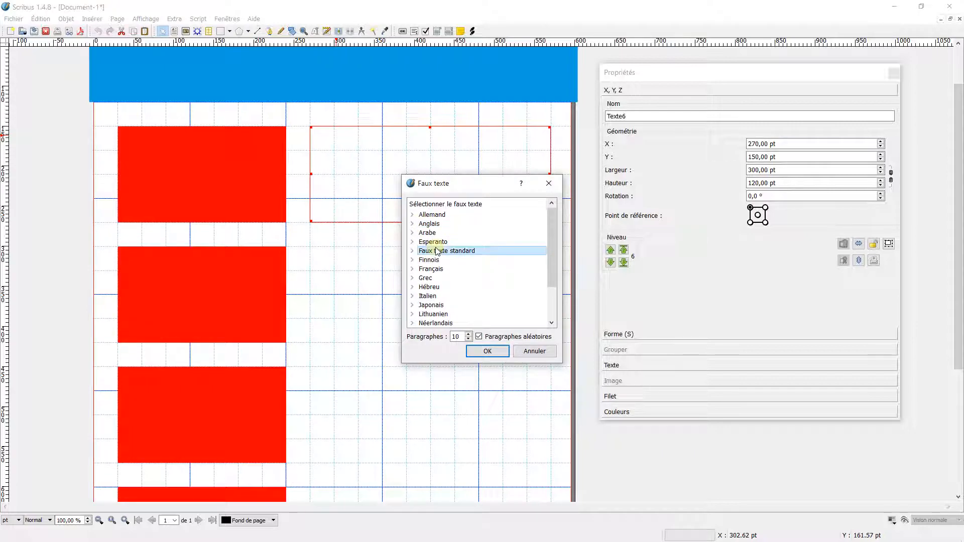
{"action": "left_click", "coordinate": [485, 351]}
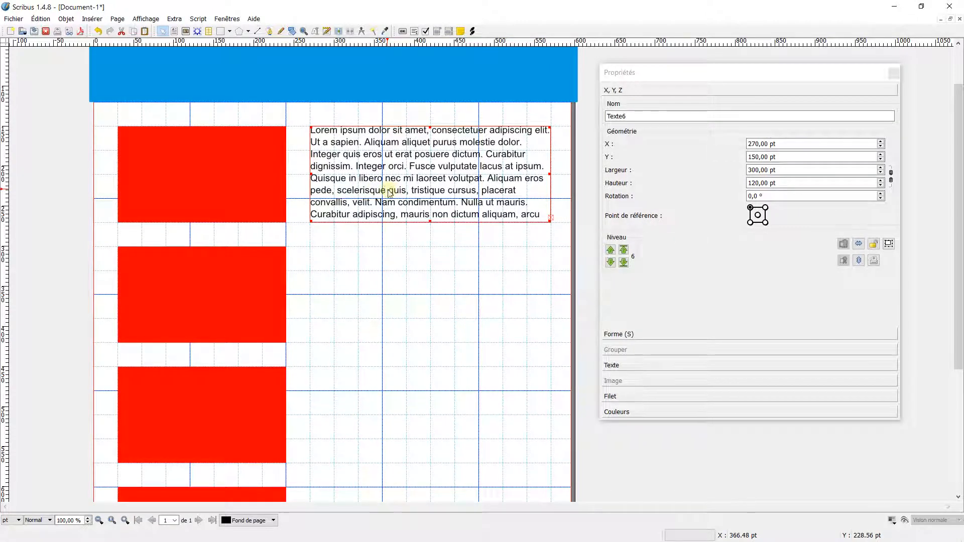
- Duplicate the text frame three times, placing the copies beside the other red rectangles at Y 300, 450 and 600 pt
{"action": "key", "text": "ctrl+d"}
{"action": "left_click_drag", "start_coordinate": [387, 190], "coordinate": [379, 303]}
{"action": "scroll", "coordinate": [385, 292], "scroll_direction": "down", "scroll_amount": 2}
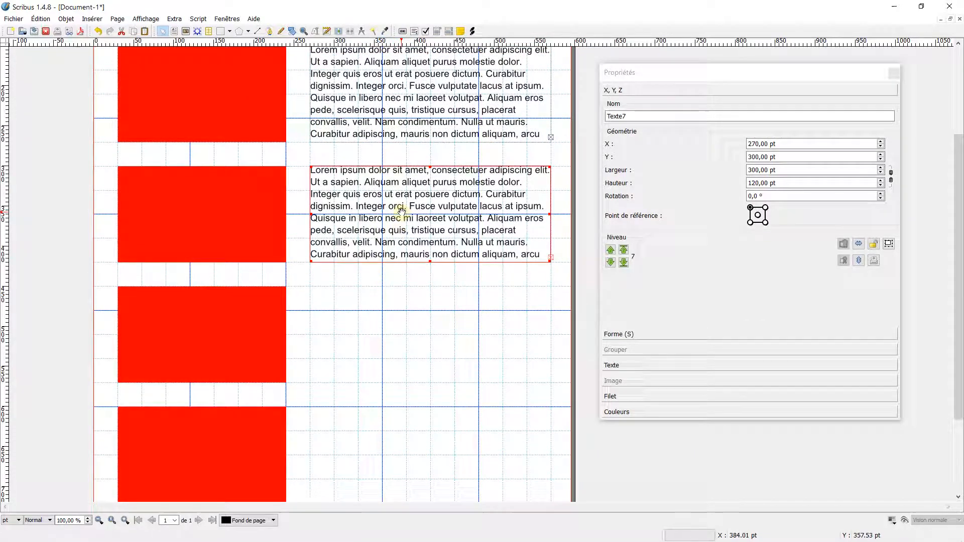
{"action": "key", "text": "ctrl+d"}
{"action": "left_click_drag", "start_coordinate": [403, 217], "coordinate": [389, 418]}
{"action": "key", "text": "ctrl+d"}
{"action": "scroll", "coordinate": [394, 308], "scroll_direction": "down", "scroll_amount": 2}
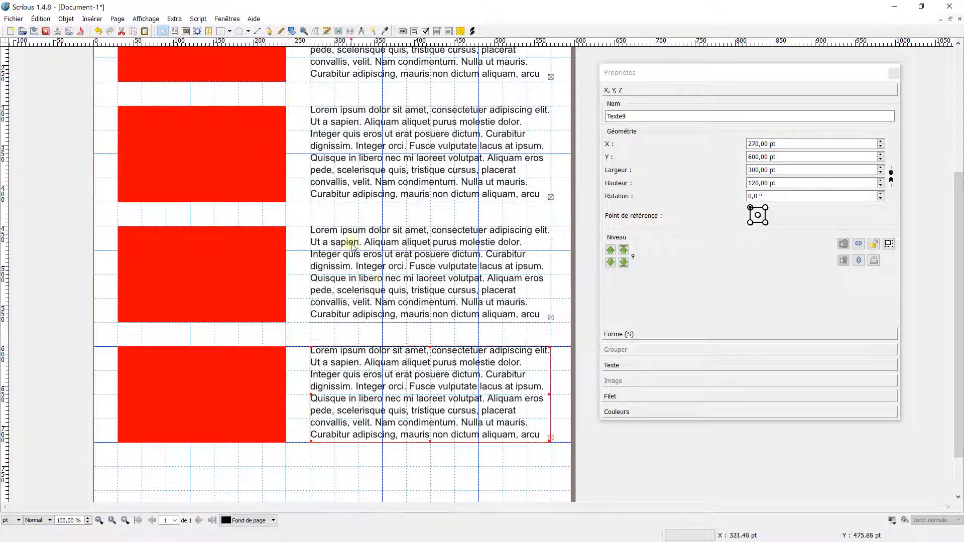
- With the whole page in view at 50%, hide the page grid and close the object properties
{"action": "scroll", "coordinate": [351, 245], "scroll_direction": "down", "scroll_amount": 3}
{"action": "scroll", "coordinate": [105, 141], "scroll_direction": "up", "scroll_amount": 2}
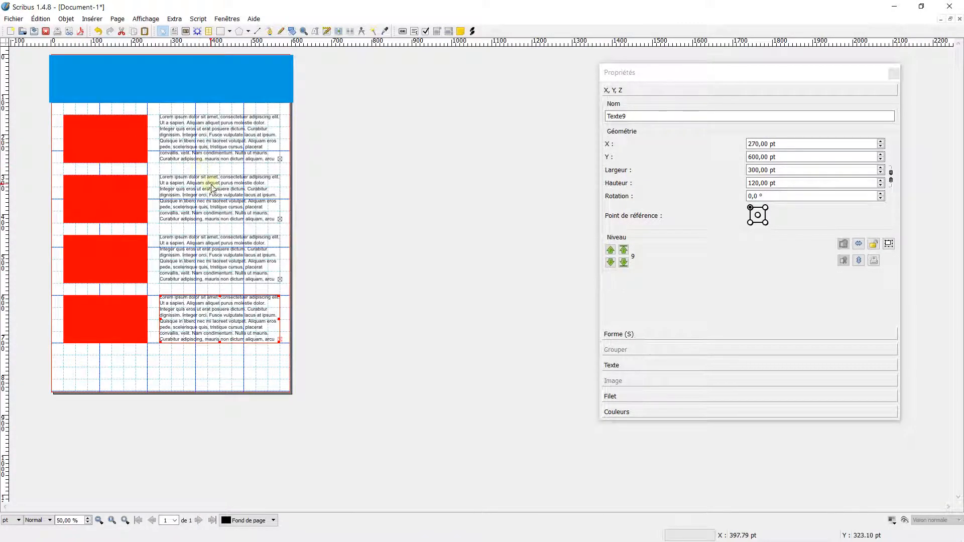
{"action": "left_click", "coordinate": [40, 116]}
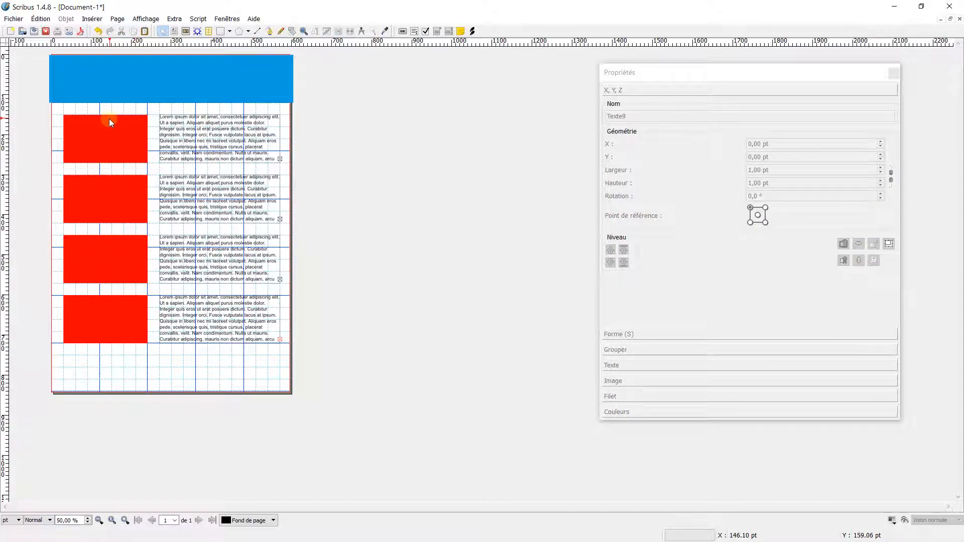
{"action": "scroll", "coordinate": [140, 140], "scroll_direction": "up", "scroll_amount": 2}
{"action": "scroll", "coordinate": [141, 140], "scroll_direction": "down", "scroll_amount": 1}
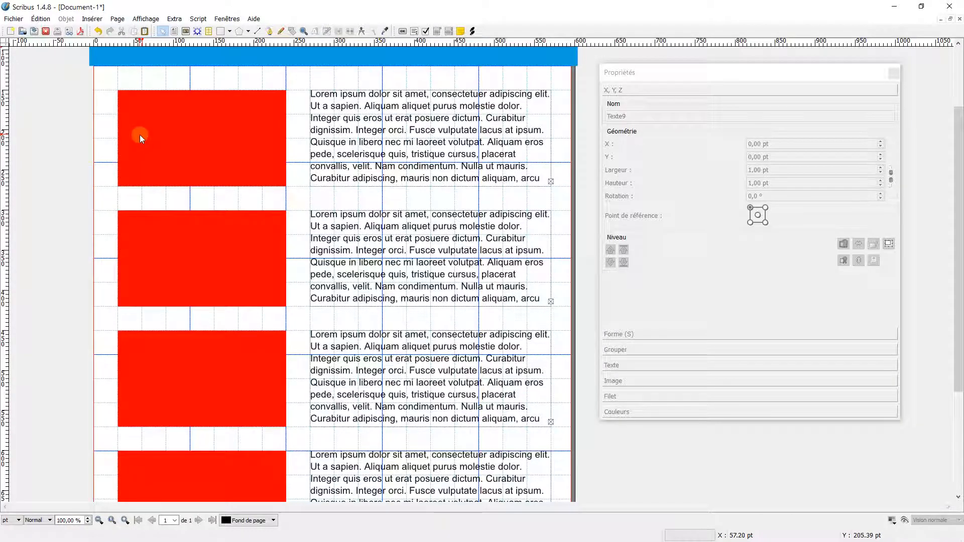
{"action": "scroll", "coordinate": [140, 134], "scroll_direction": "down", "scroll_amount": 1}
{"action": "left_click", "coordinate": [146, 18]}
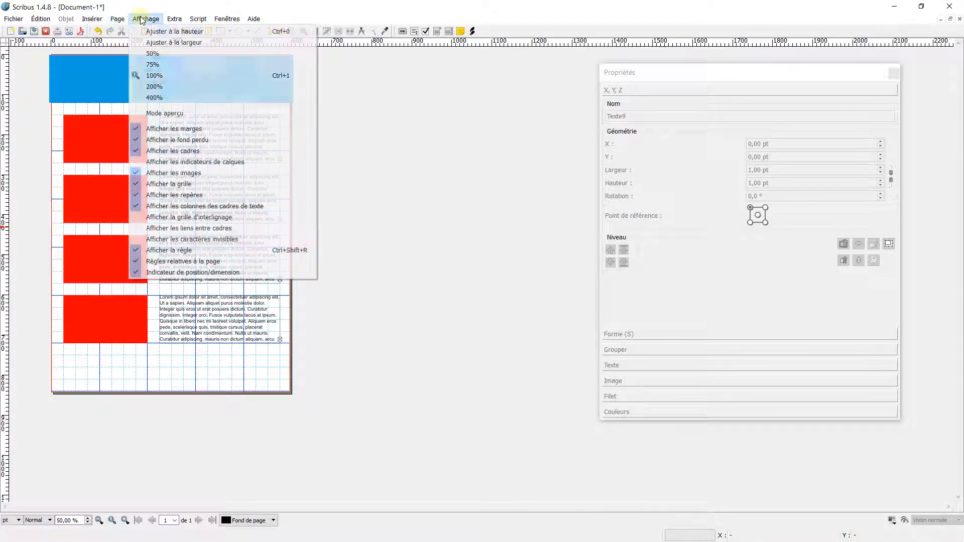
{"action": "left_click", "coordinate": [162, 185]}
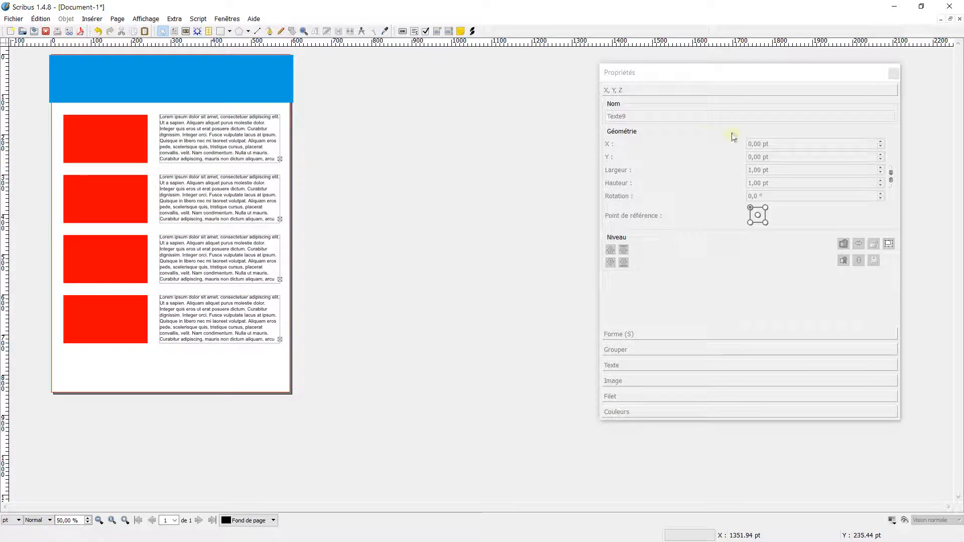
{"action": "left_click", "coordinate": [893, 73]}
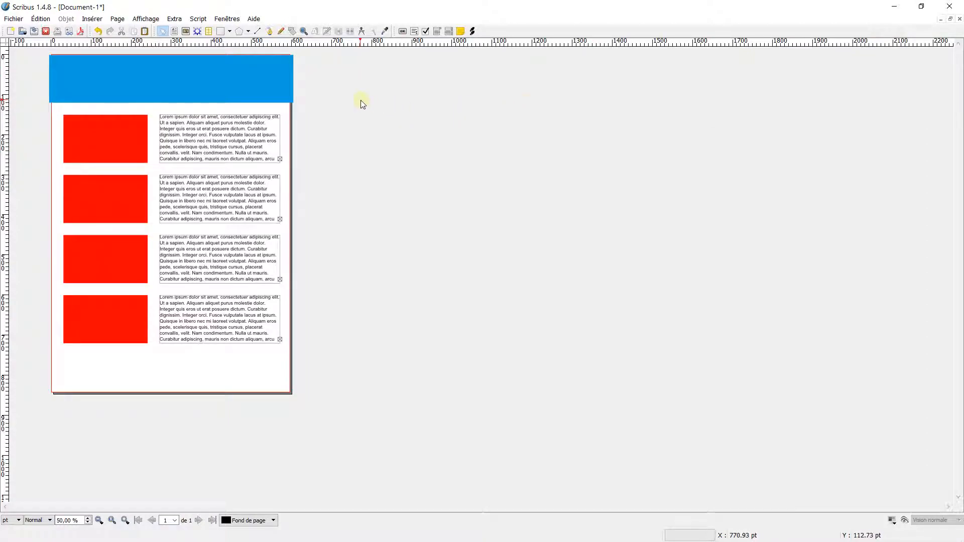